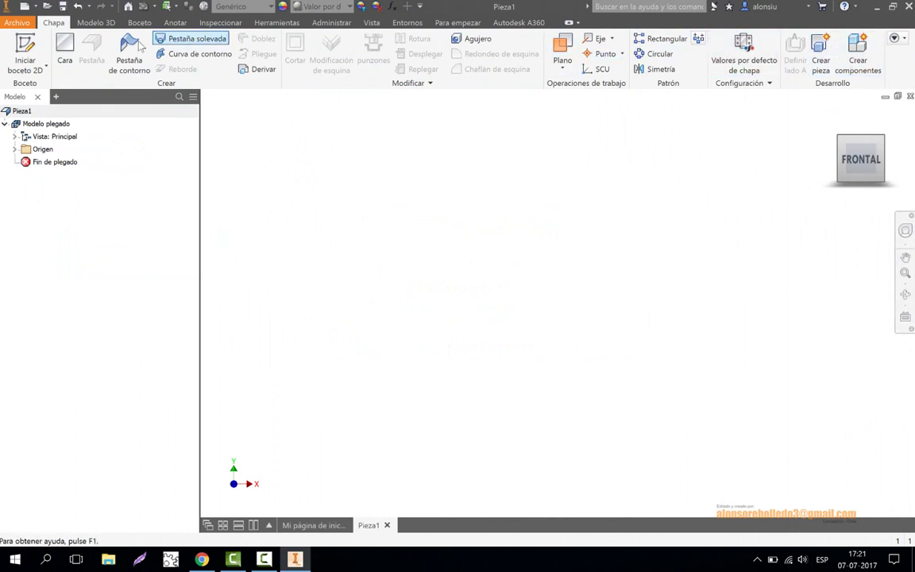
Start a 2D sketch on the XZ plane and draw a rectangle about 6.6 mm high with one corner at the origin.
left_click(25, 52)
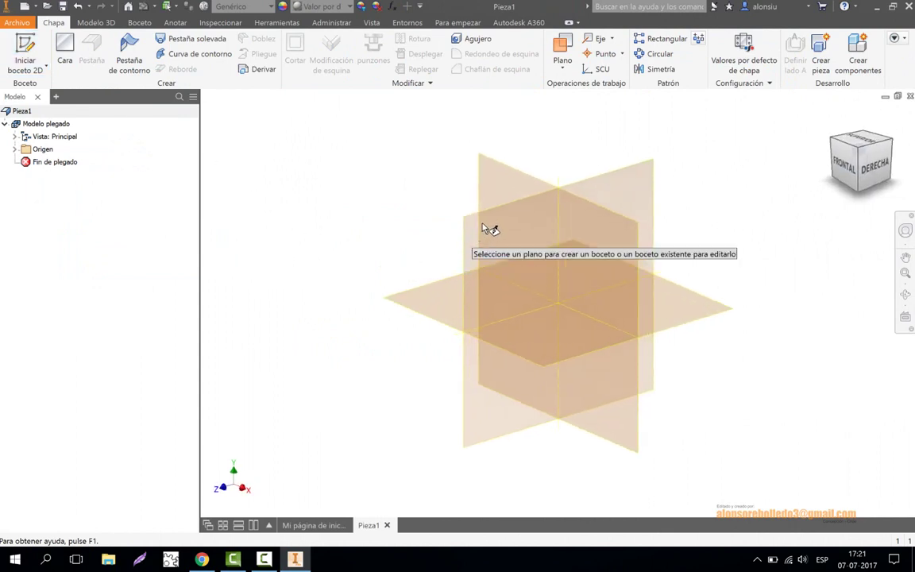
left_click(868, 149)
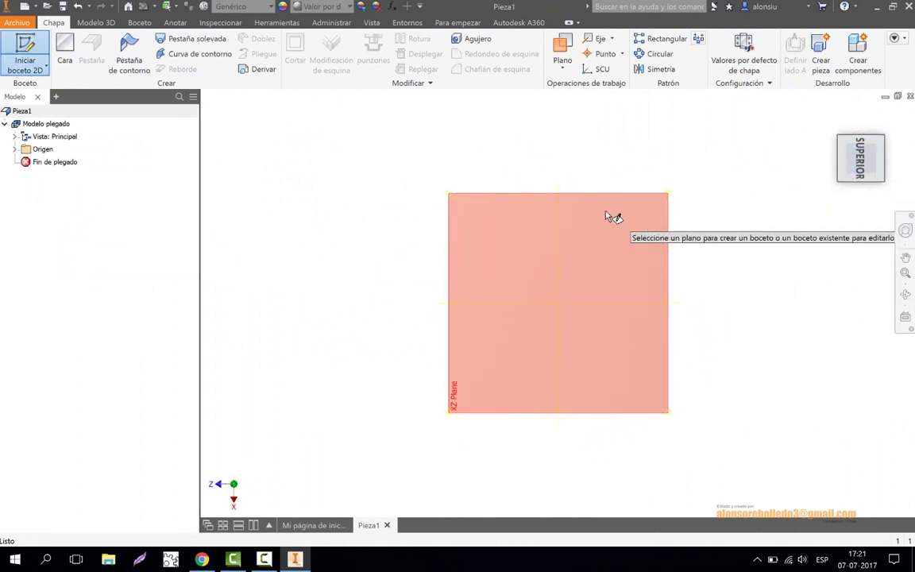
left_click(606, 200)
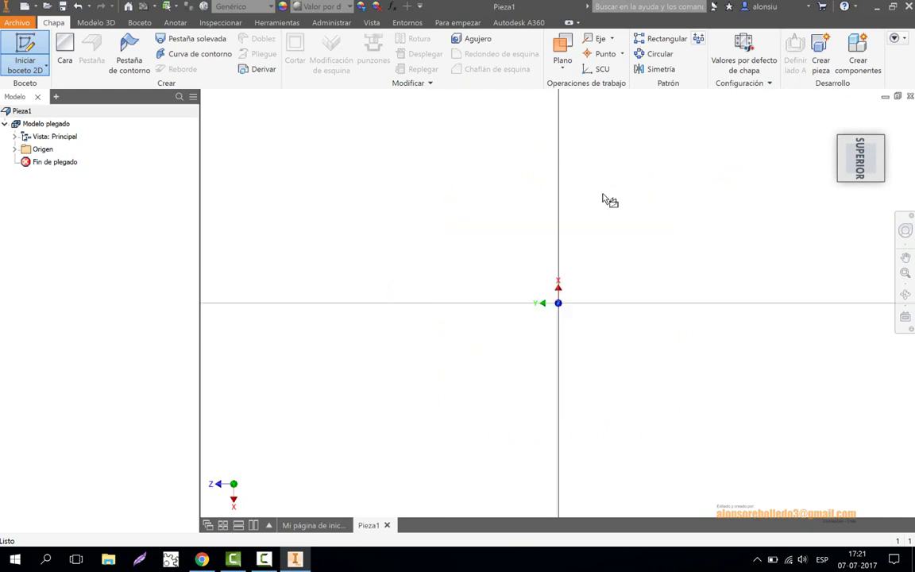
left_click(176, 50)
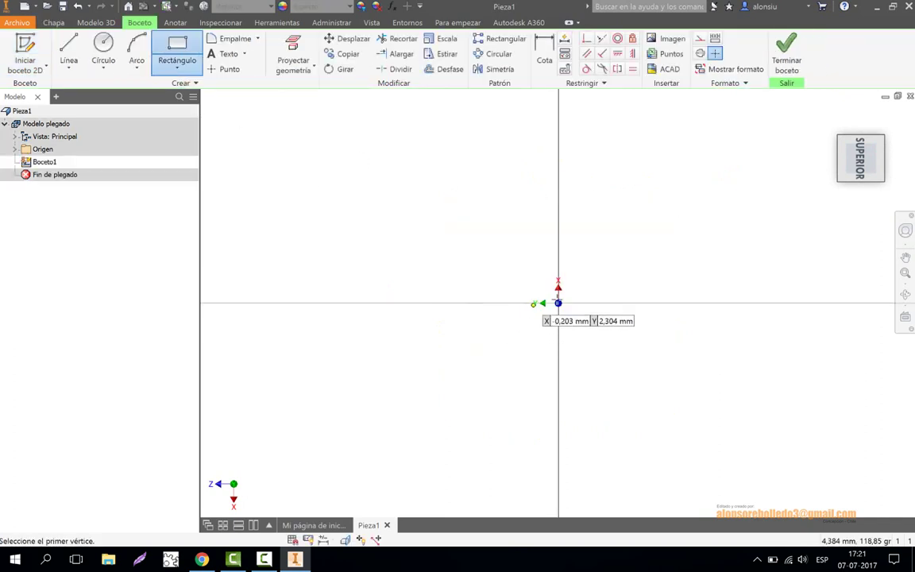
left_click(558, 303)
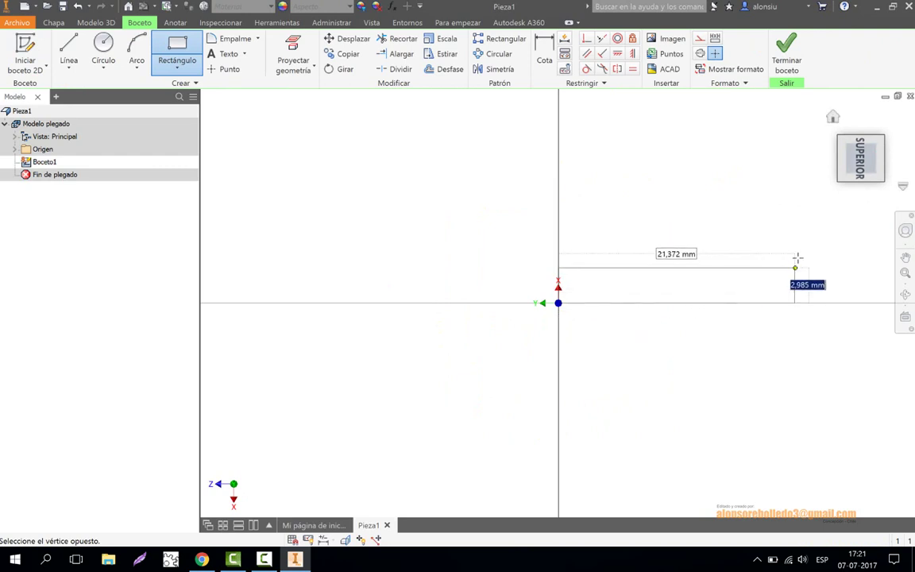
left_click(832, 229)
middle_click_drag(736, 278, 631, 290)
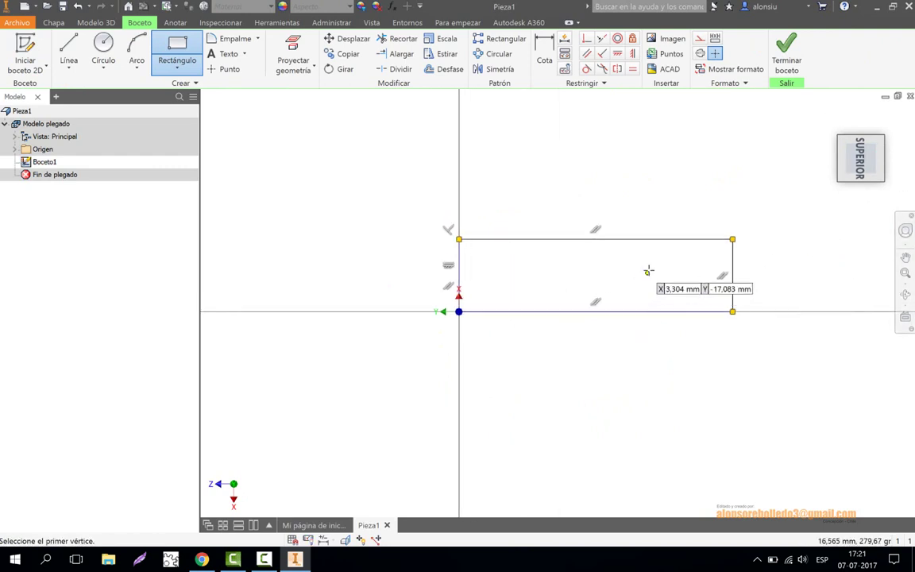
Dimension the rectangle's short side at 10 mm.
key("d")
left_click(733, 278)
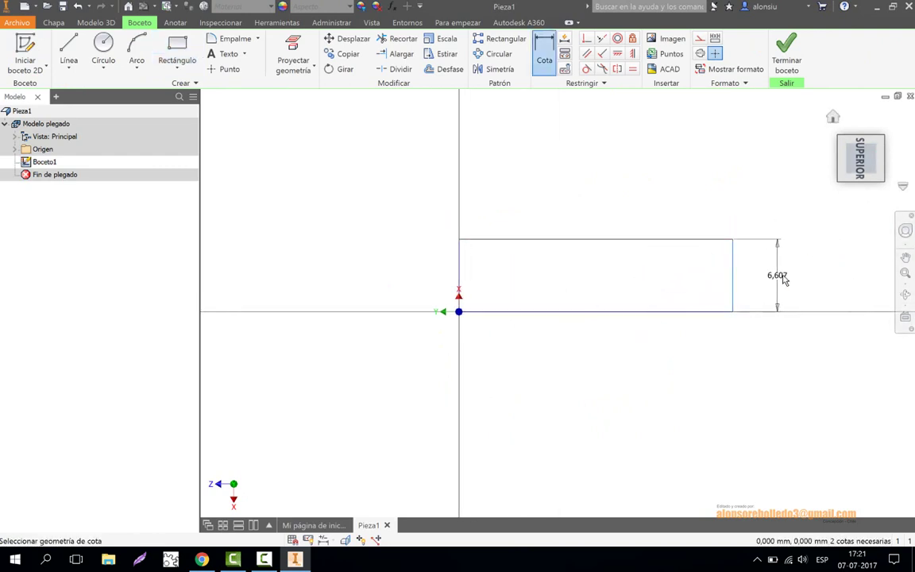
left_click(790, 283)
type("d")
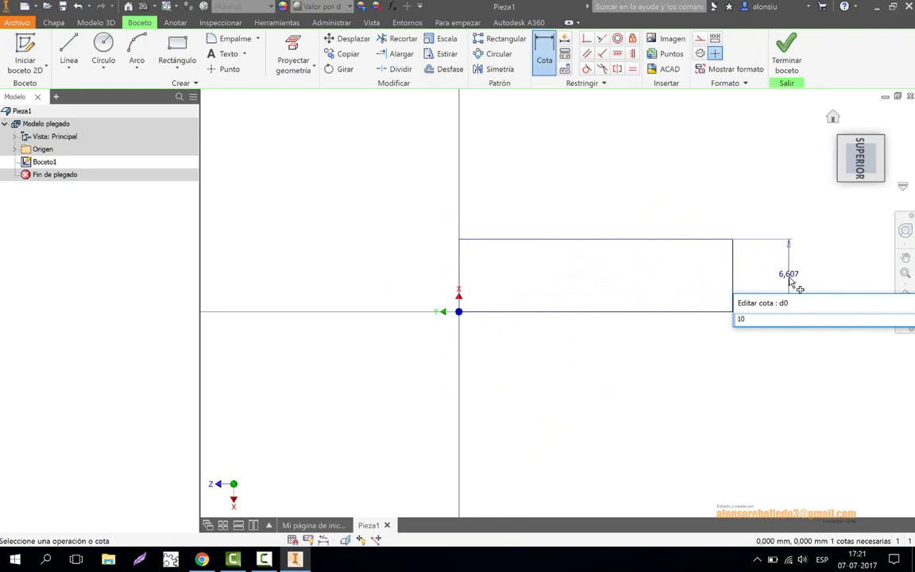
type("0")
key("Return")
Dimension the rectangle's long side at 40 mm and finish the sketch.
middle_click_drag(747, 260, 615, 303)
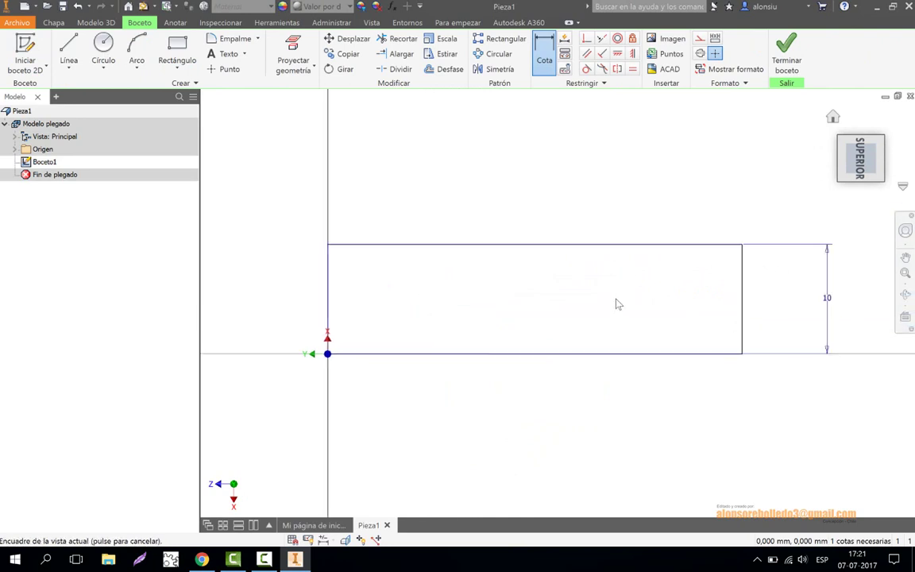
left_click(588, 246)
left_click(561, 220)
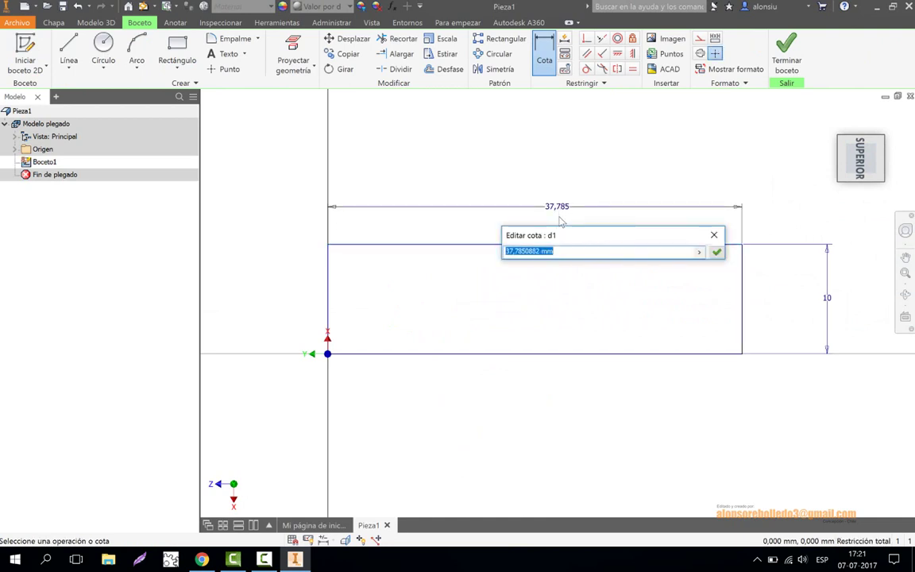
type("40")
key("Return")
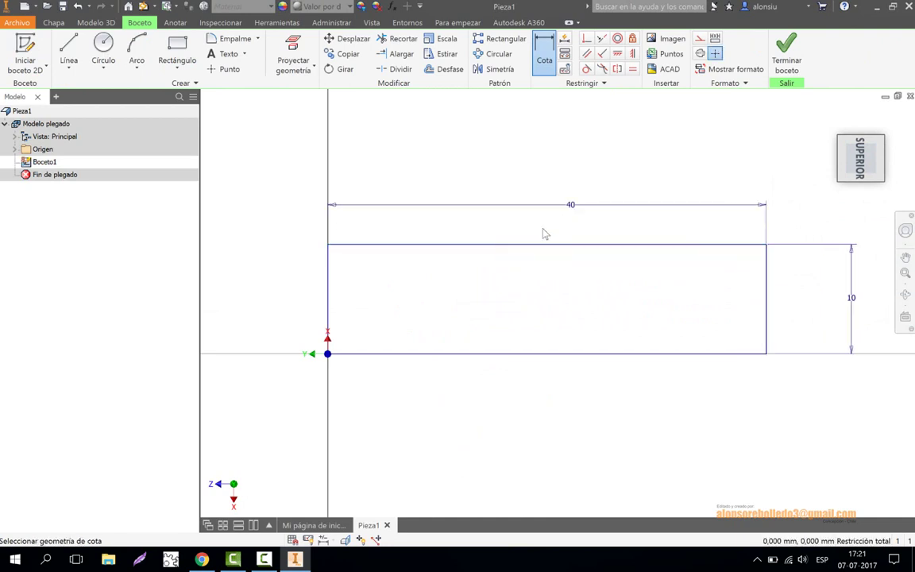
left_click(783, 56)
middle_click_drag(715, 153, 449, 187)
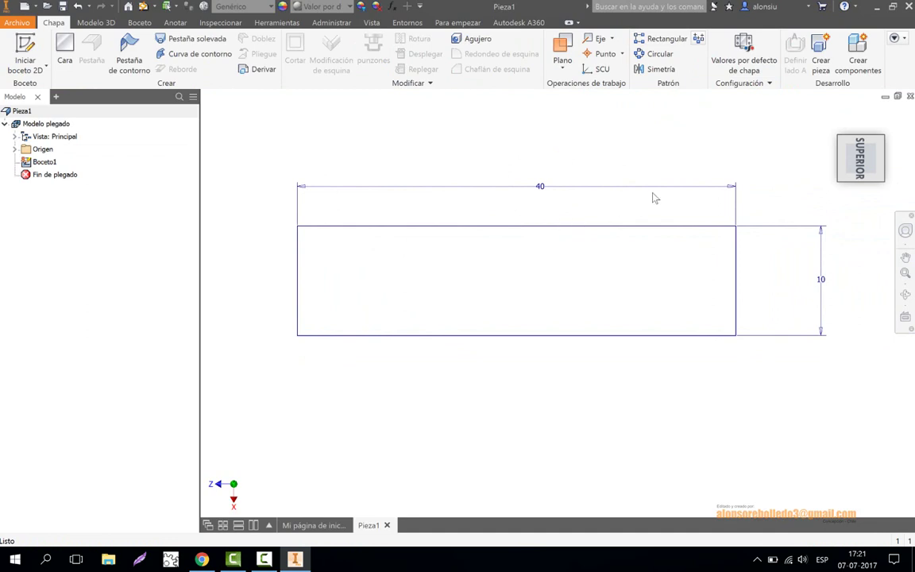
Open the sheet metal defaults and set the thickness of the "Por defecto" sheet rule to 1 mm.
left_click(744, 54)
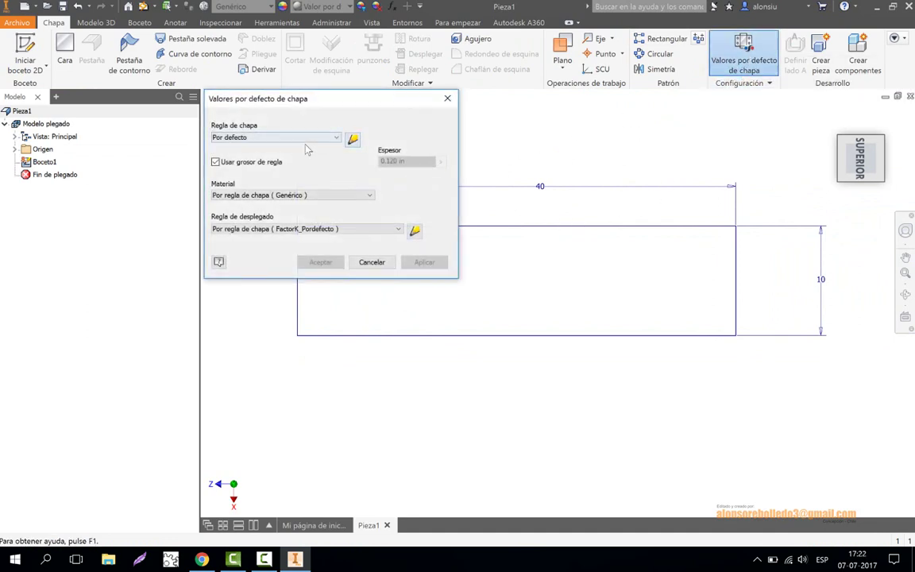
left_click(353, 140)
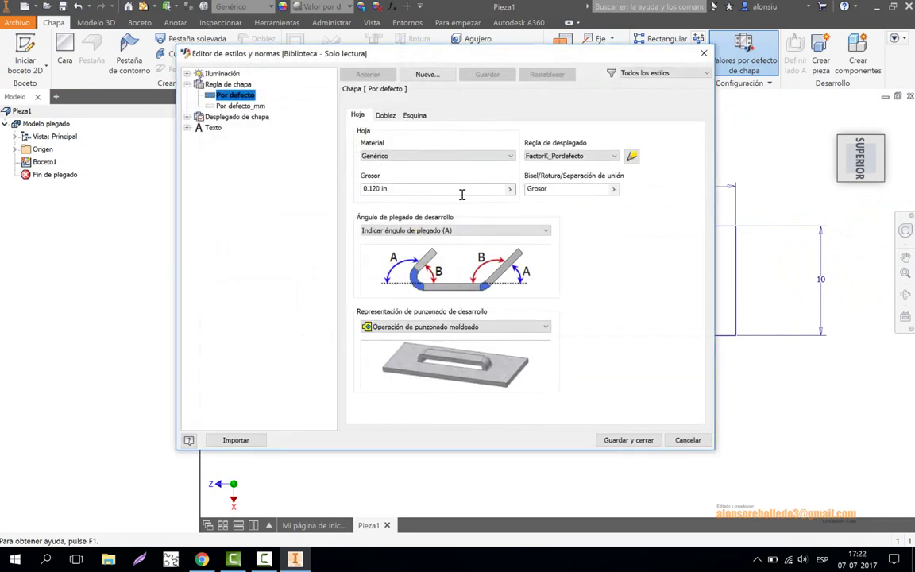
left_click(511, 189)
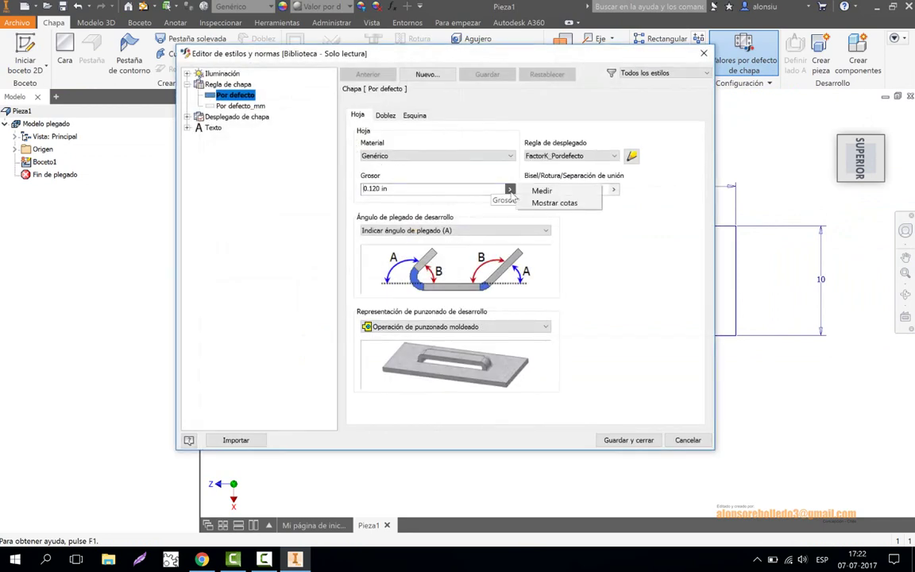
left_click(427, 188)
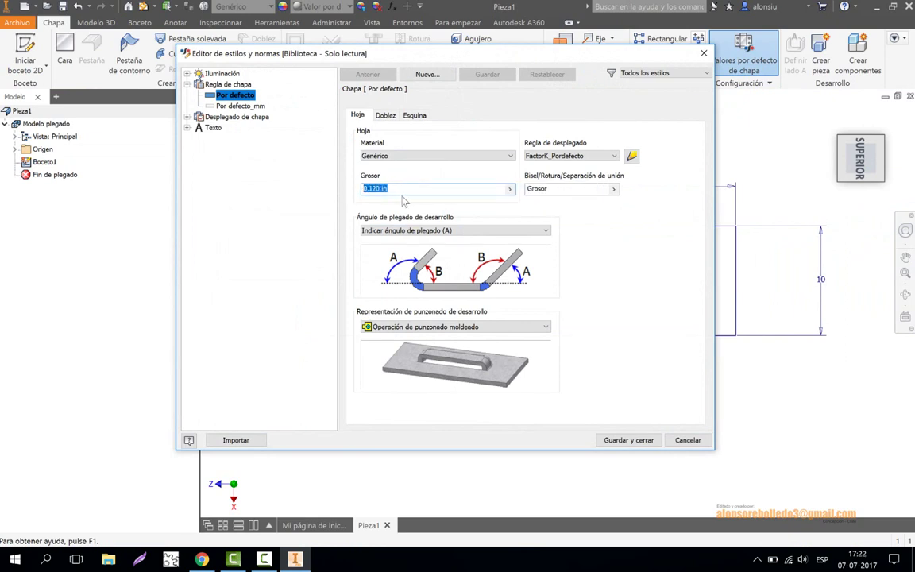
type("1")
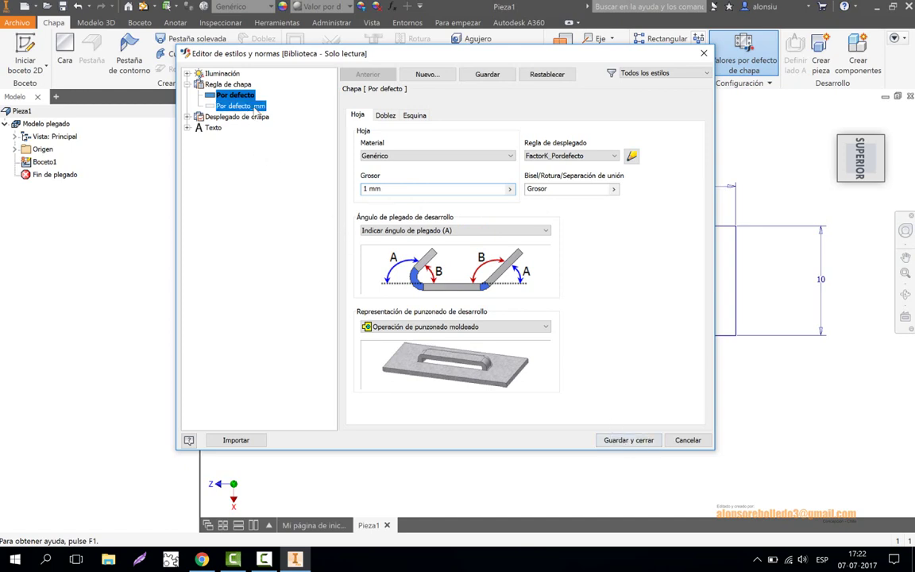
Save the edited rule, set the thickness of the "Por defecto_mm" rule to 1 mm, and save and close the style editor.
left_click(260, 117)
left_click(385, 283)
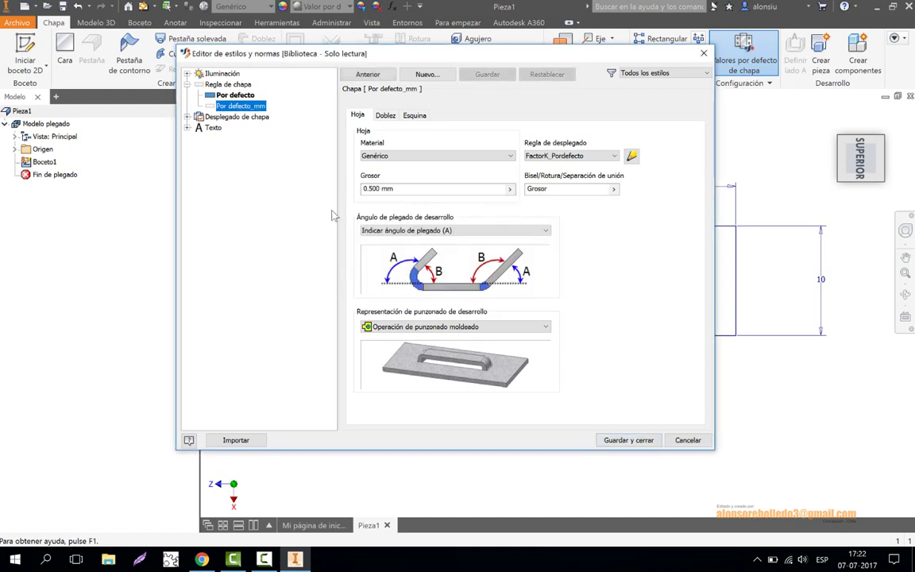
left_click(398, 189)
type("1")
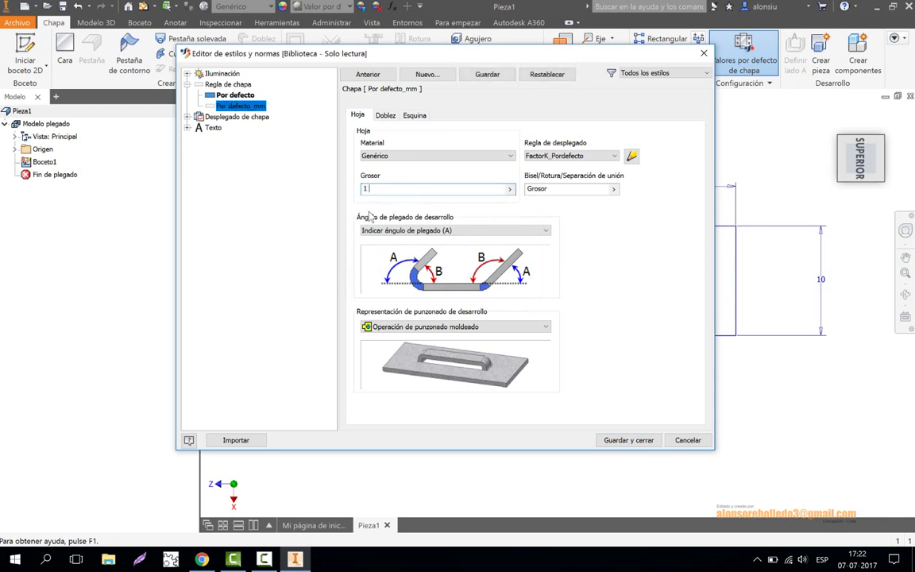
left_click(639, 444)
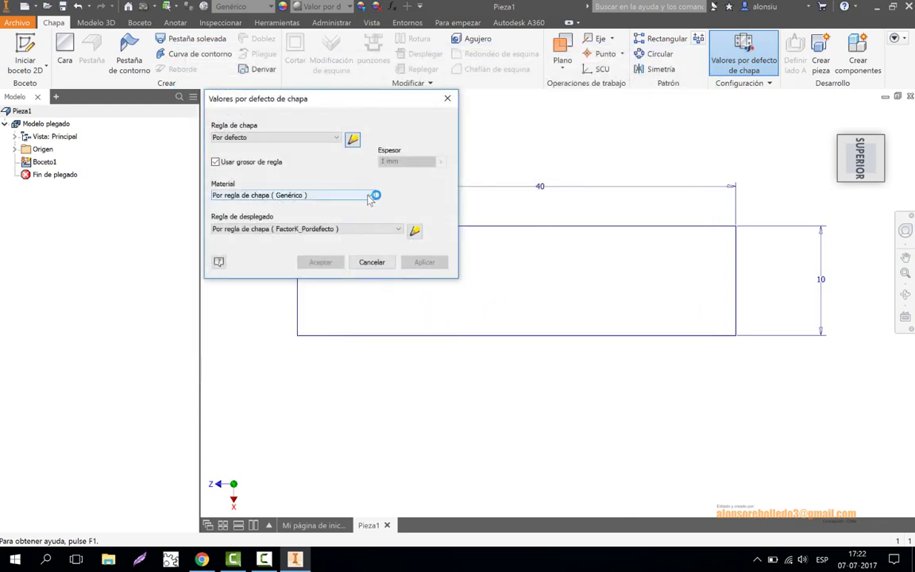
Set the sheet material to "Acero, suave", apply it and close the sheet metal defaults.
left_click(369, 197)
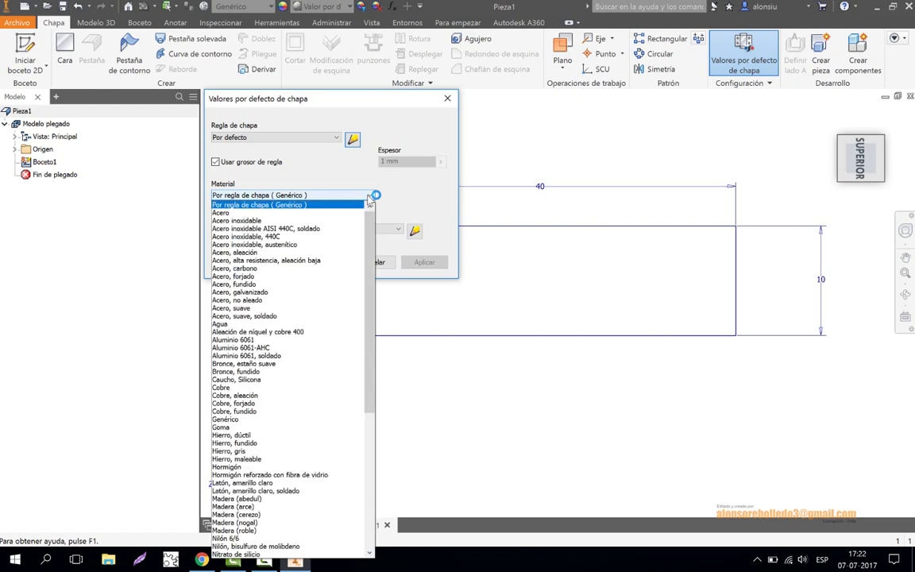
left_click(330, 308)
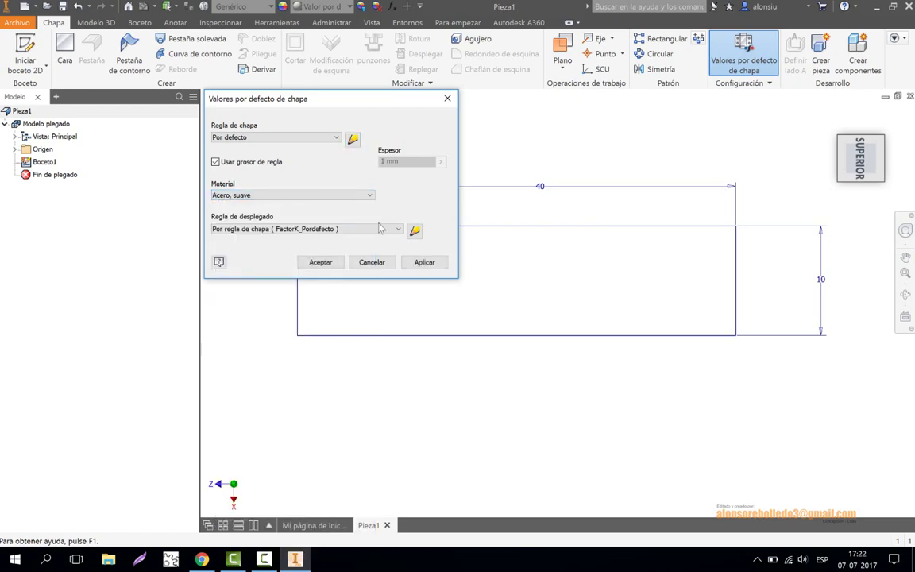
left_click(423, 262)
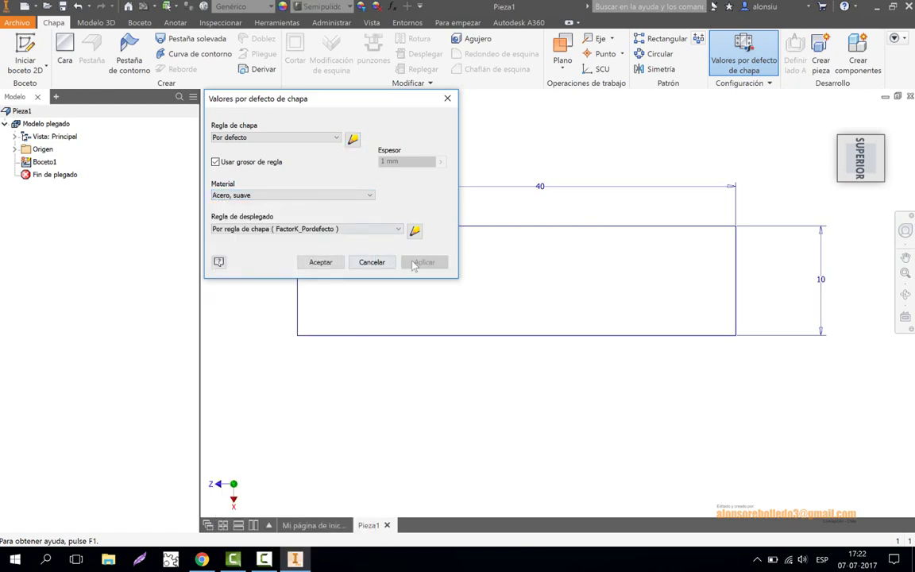
left_click(372, 263)
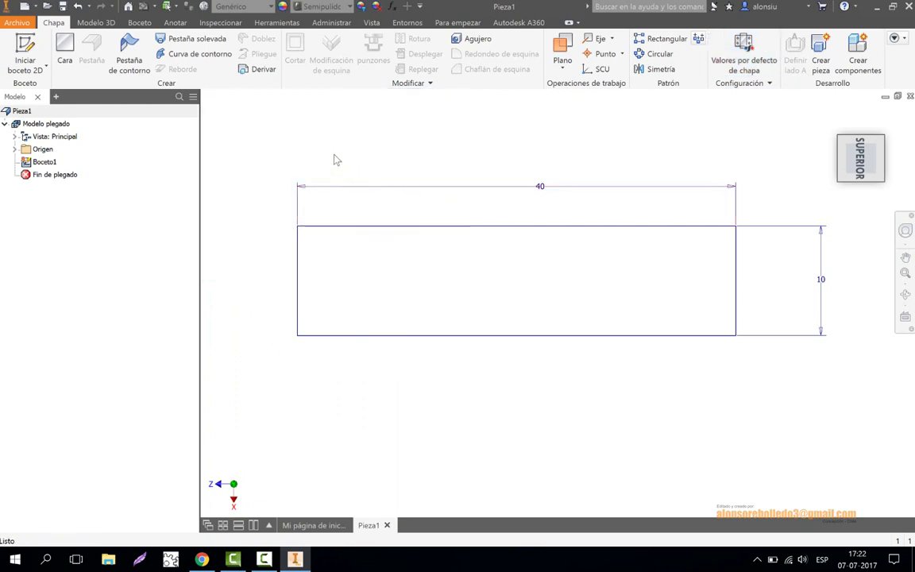
Create a sheet metal face from the 40 x 10 mm rectangle using the default sheet rule.
left_click(64, 50)
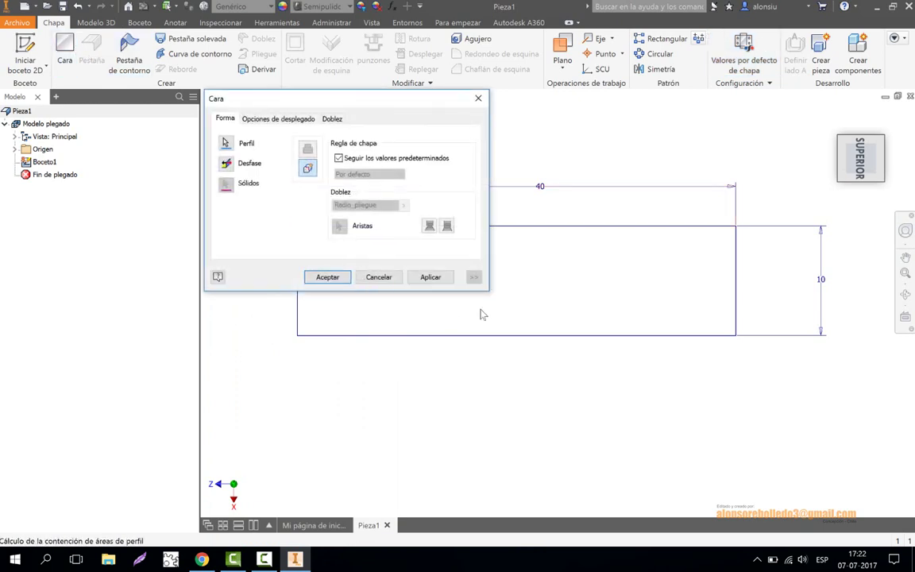
left_click(905, 295)
left_click_drag(556, 260, 468, 277)
left_click(431, 277)
left_click(380, 277)
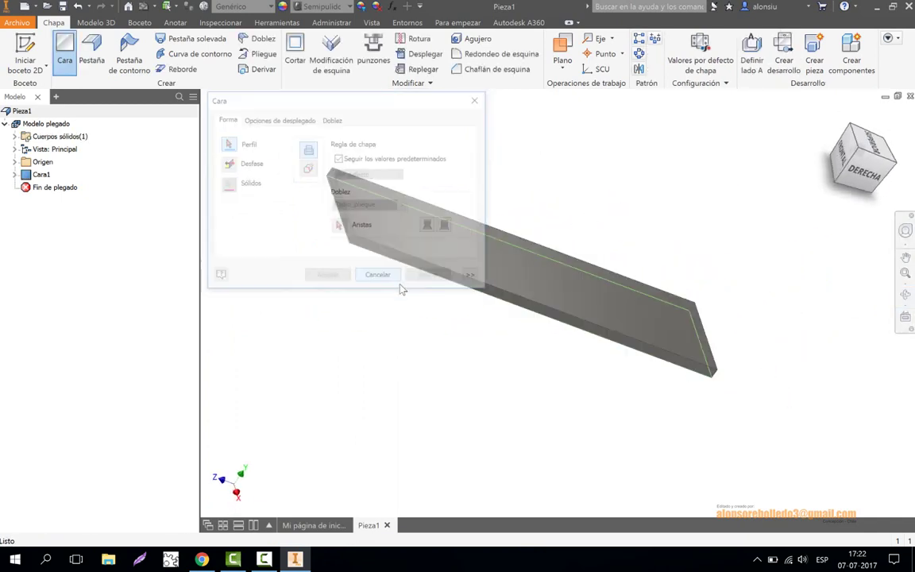
Measure the short thickness edge at the plate's corner, then clear the measurement.
scroll(391, 163, "up", 3)
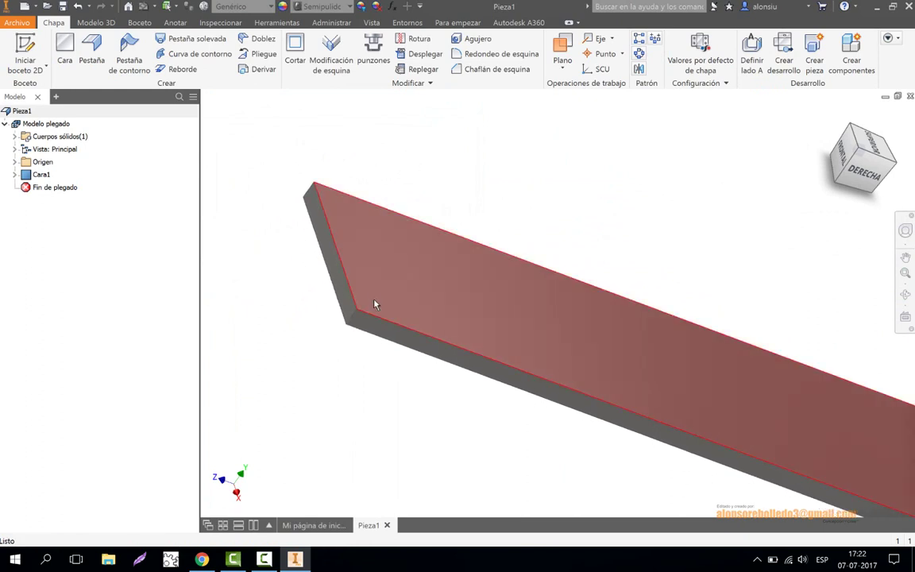
scroll(336, 320, "up", 3)
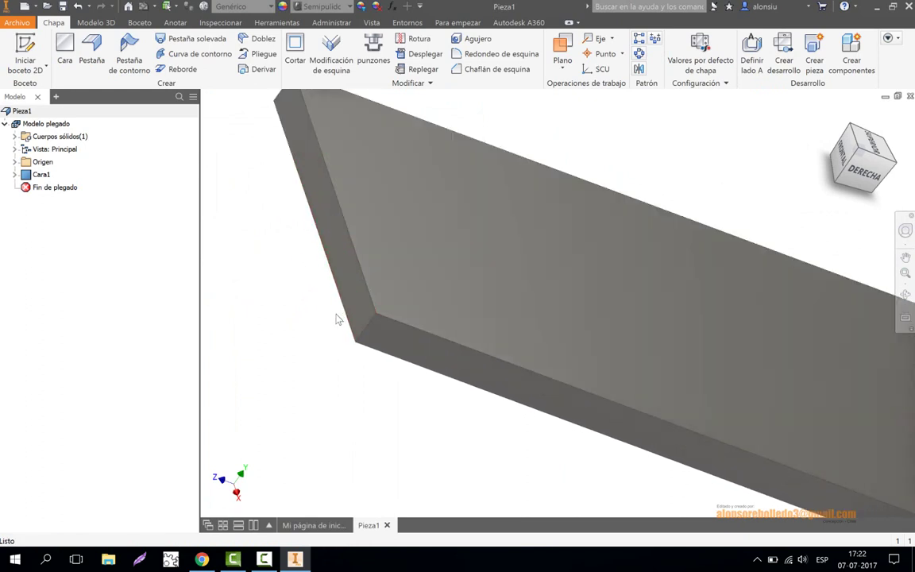
left_click(220, 23)
left_click(21, 50)
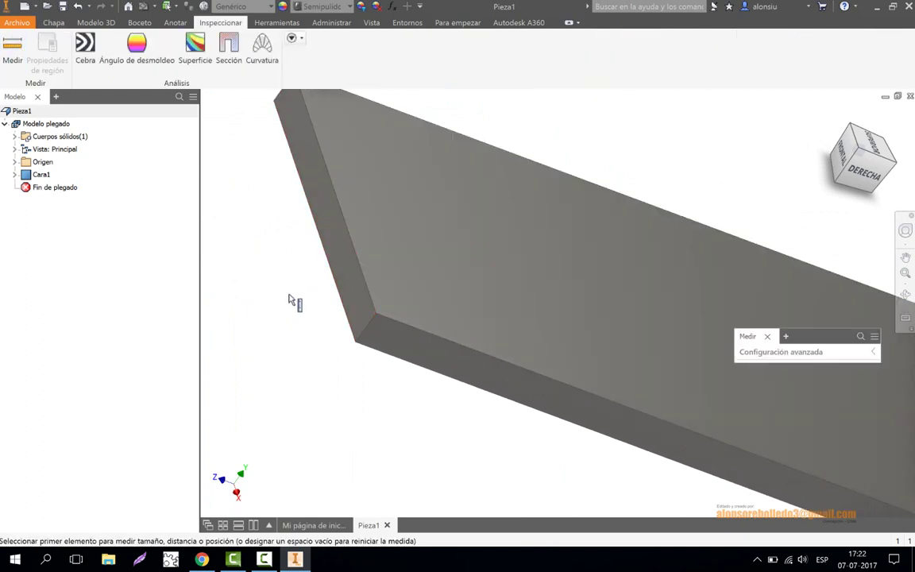
left_click(372, 326)
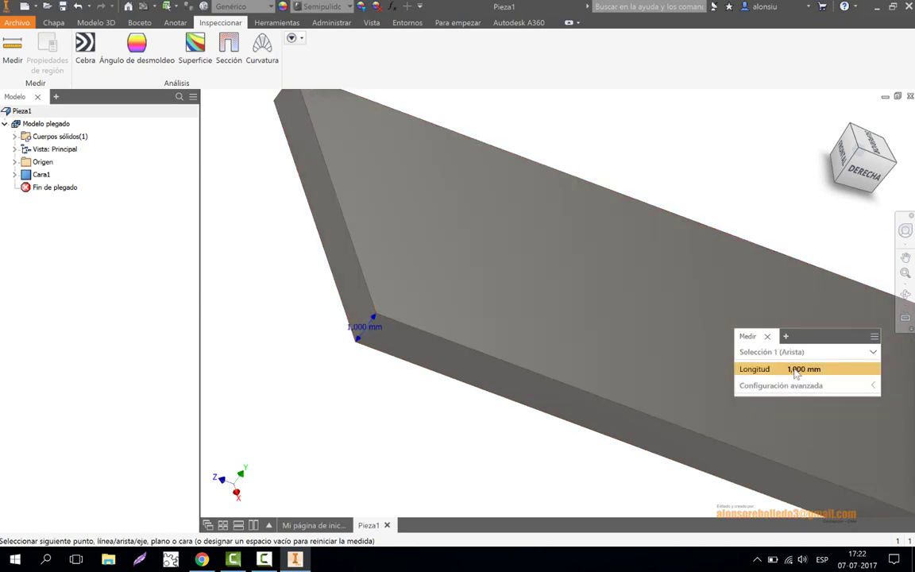
left_click(648, 165)
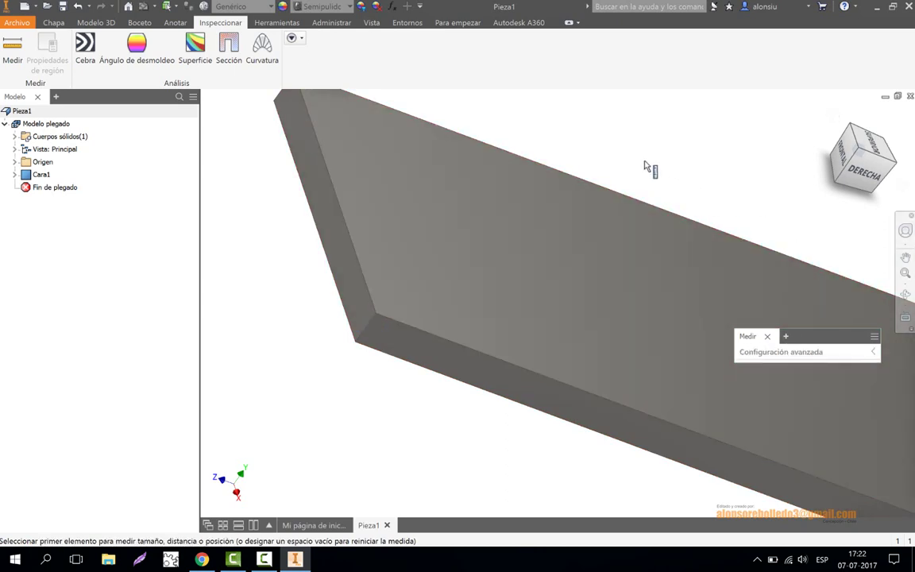
middle_click_drag(647, 165, 672, 214)
Start a corner round on one vertical corner edge of the plate with a 5 mm radius.
left_click(53, 22)
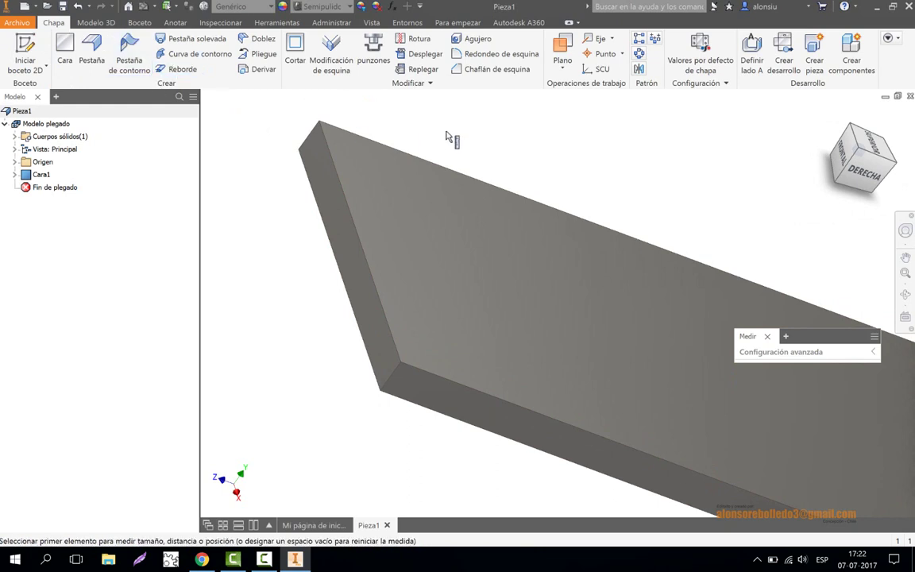
middle_click_drag(451, 139, 409, 133)
left_click(502, 54)
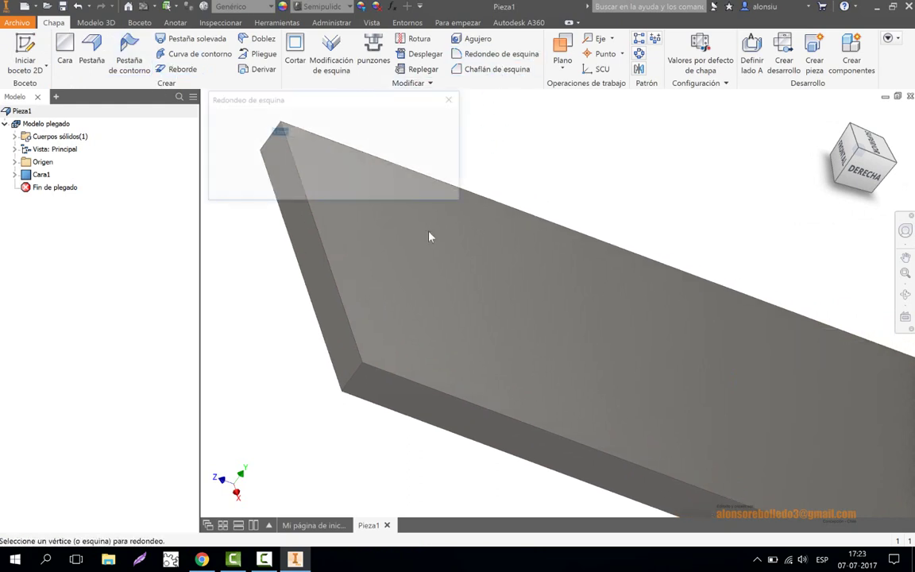
left_click(359, 370)
middle_click_drag(404, 305, 452, 355)
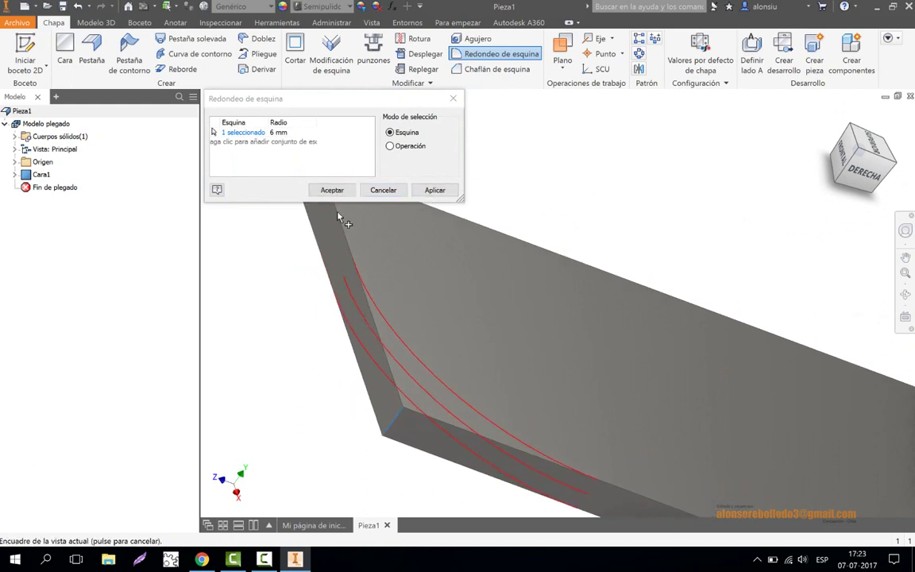
left_click(290, 134)
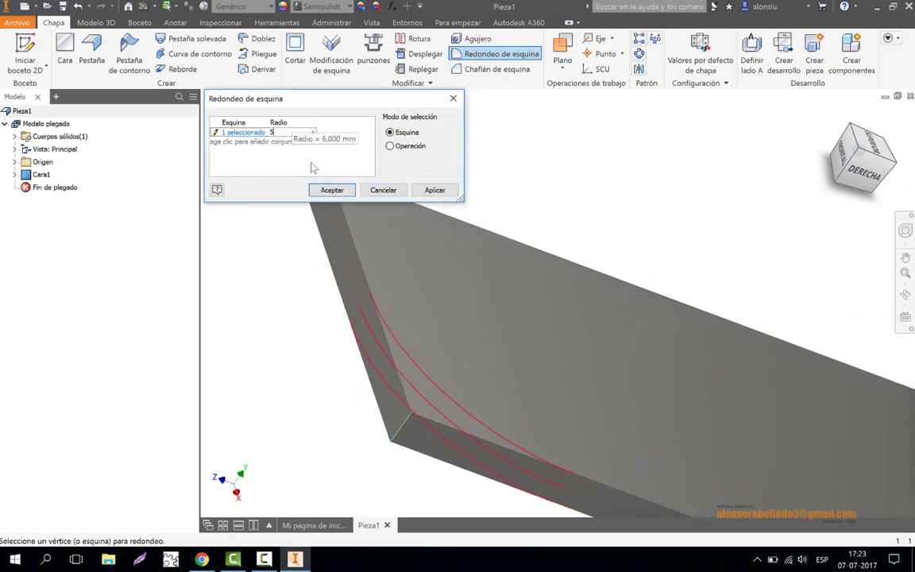
type("5")
Add the plate's three remaining corners to the 5 mm corner round and apply it.
middle_click_drag(334, 245, 331, 306)
scroll(329, 313, "up", 2)
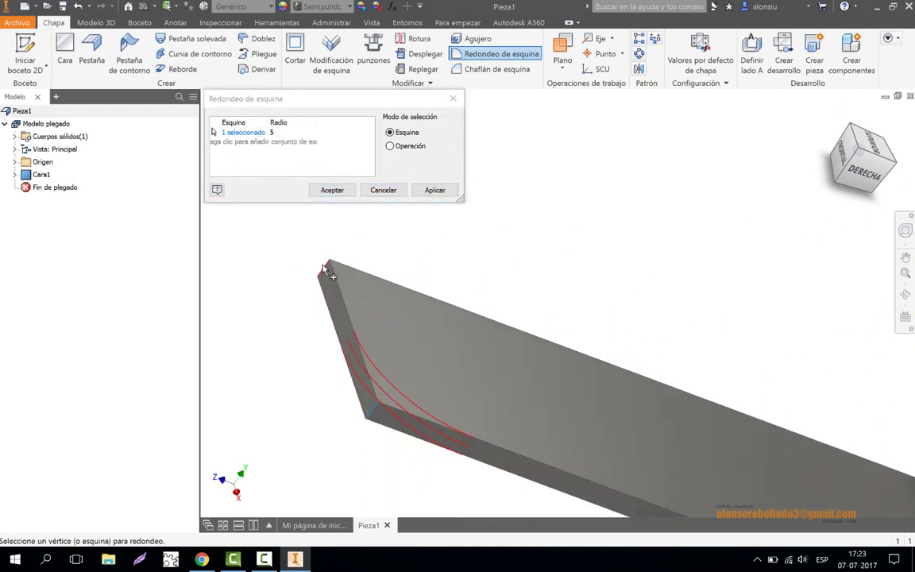
middle_click_drag(455, 280, 178, 161)
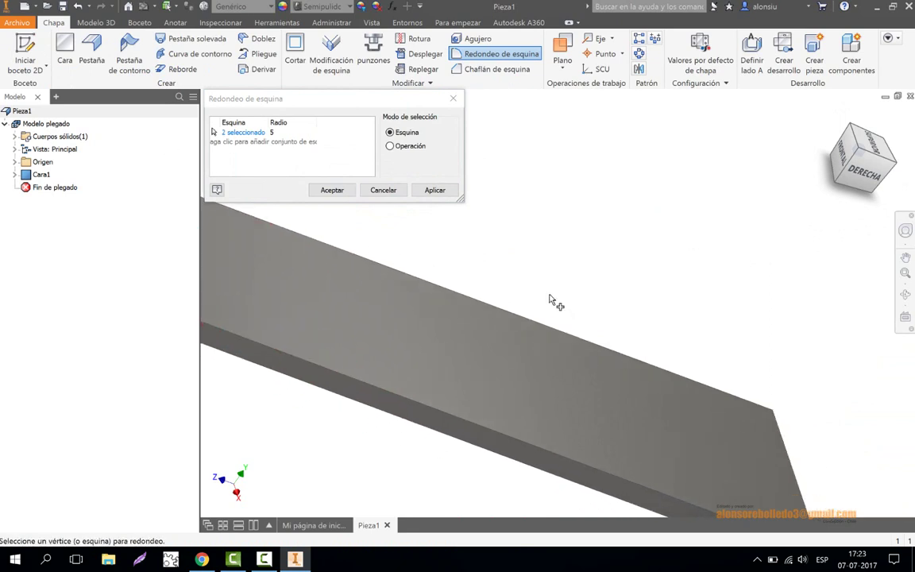
middle_click_drag(692, 394, 585, 320)
left_click(662, 350)
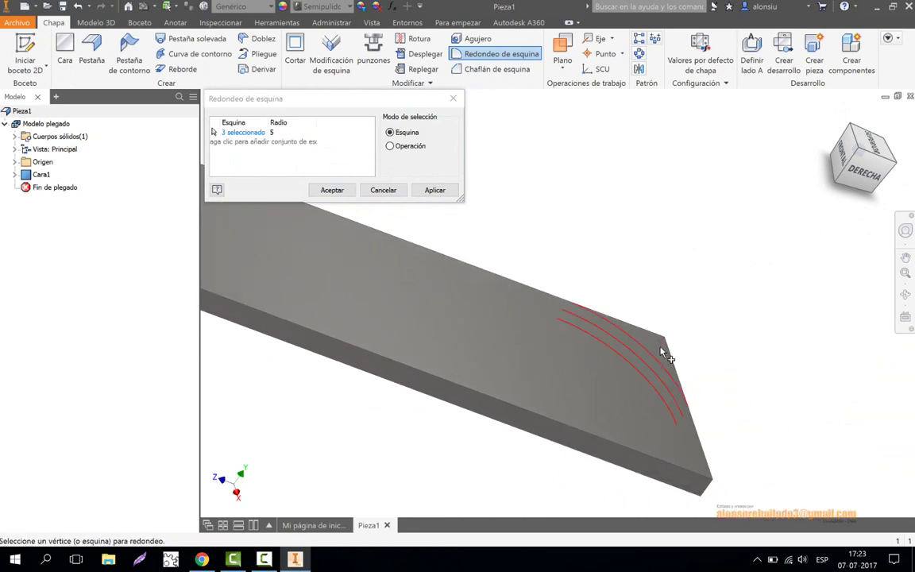
left_click(707, 489)
left_click(332, 190)
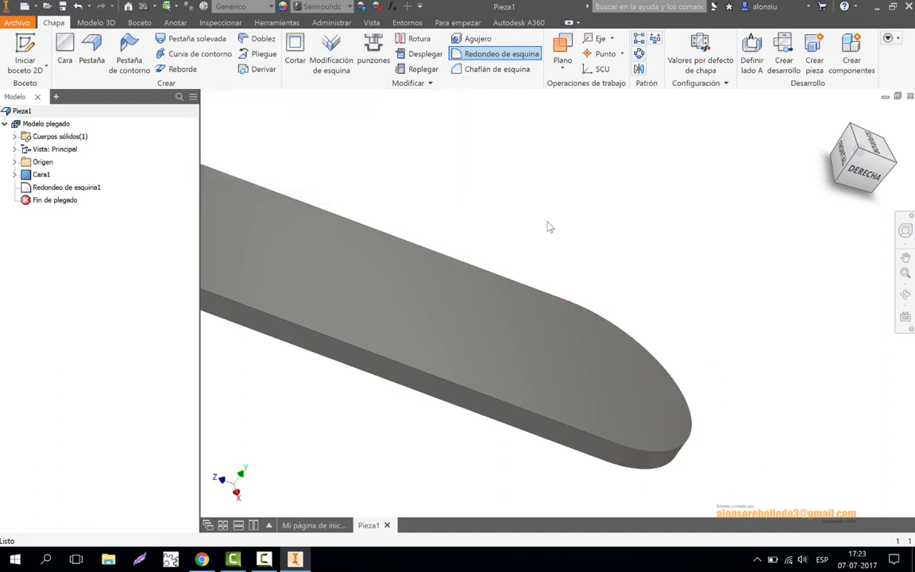
View the plate from above and start a 2D sketch on its top face.
left_click(864, 142)
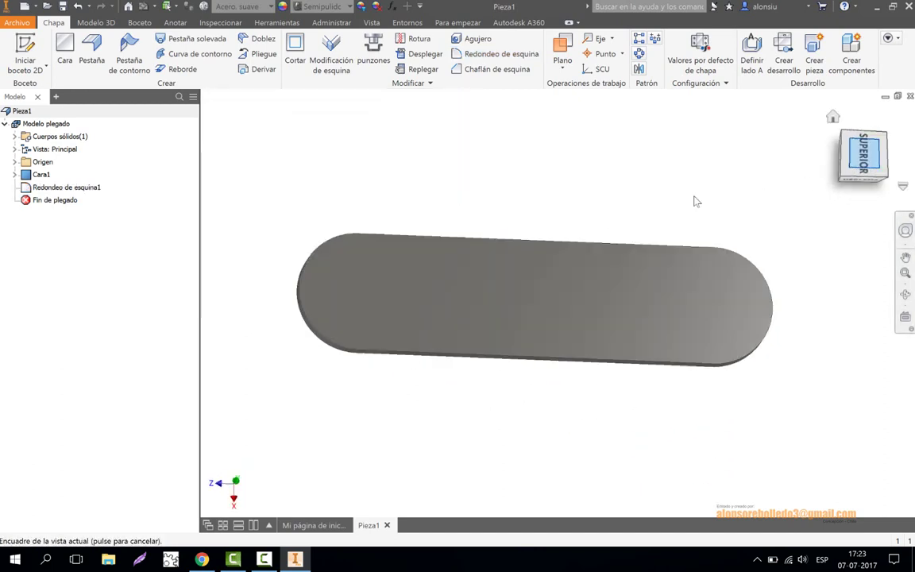
scroll(543, 220, "up", 5)
scroll(541, 225, "down", 2)
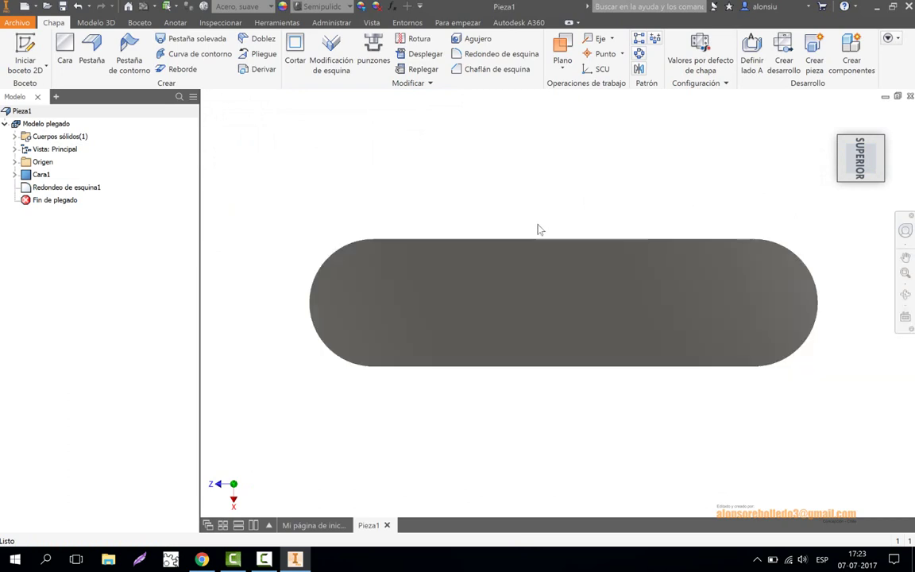
left_click(26, 52)
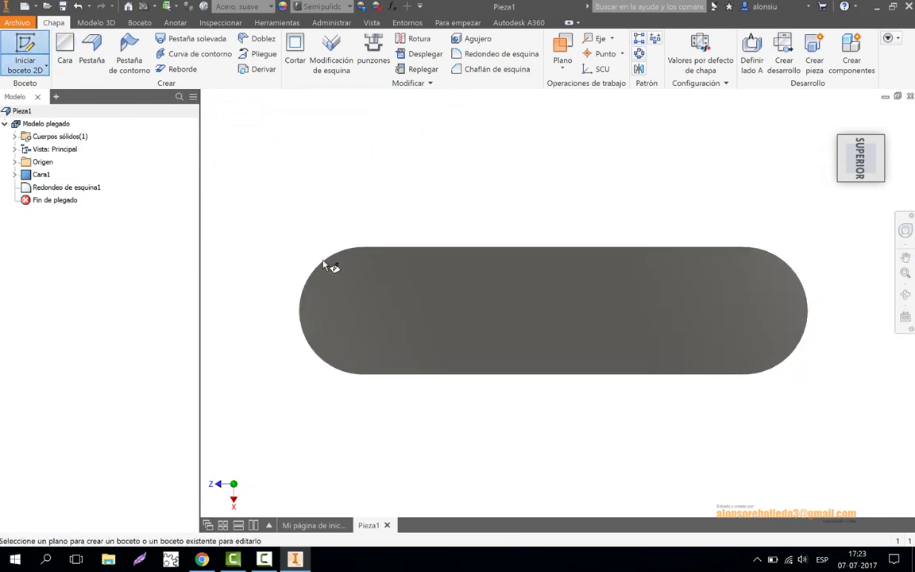
left_click(364, 313)
middle_click_drag(408, 212, 226, 273)
Draw a 4 mm diameter circle at the centre of each of the plate's two rounded ends.
left_click(103, 49)
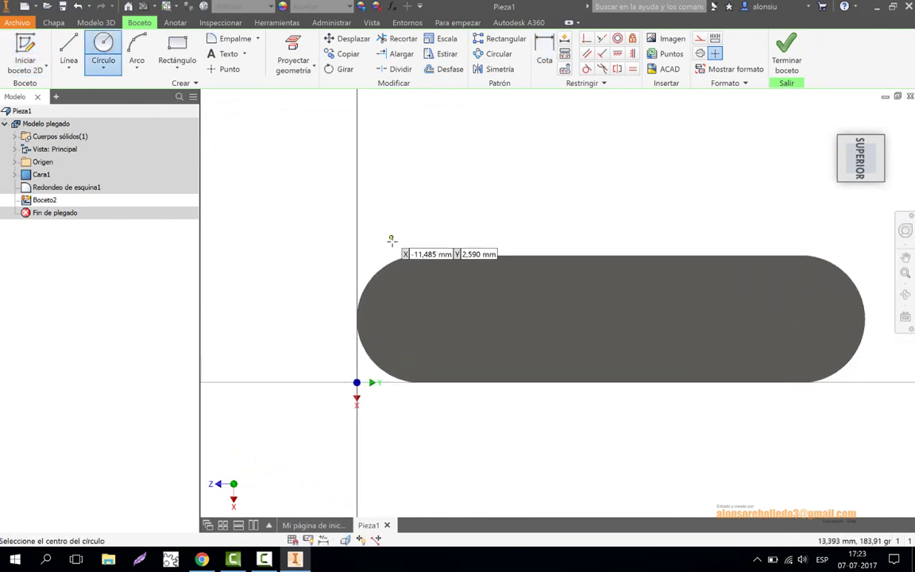
left_click(421, 318)
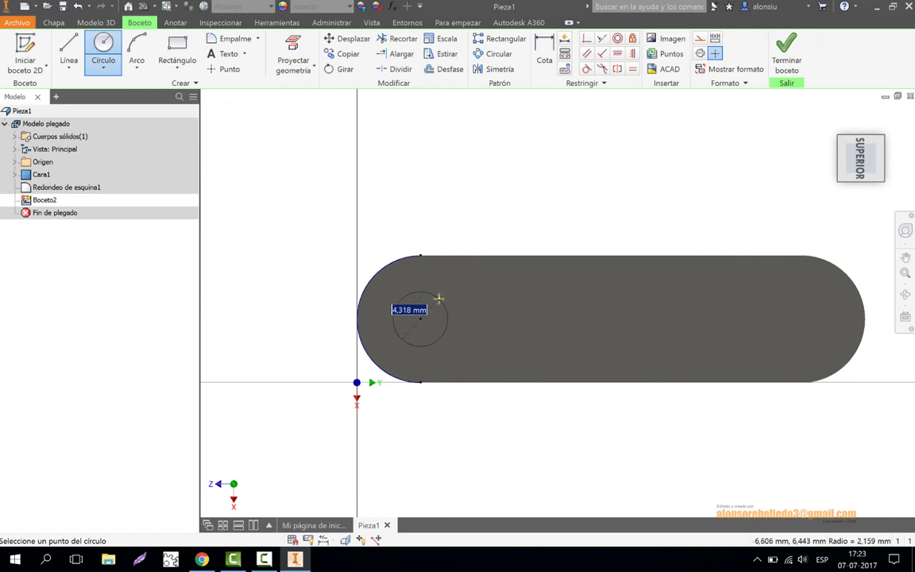
type("4")
key("Return")
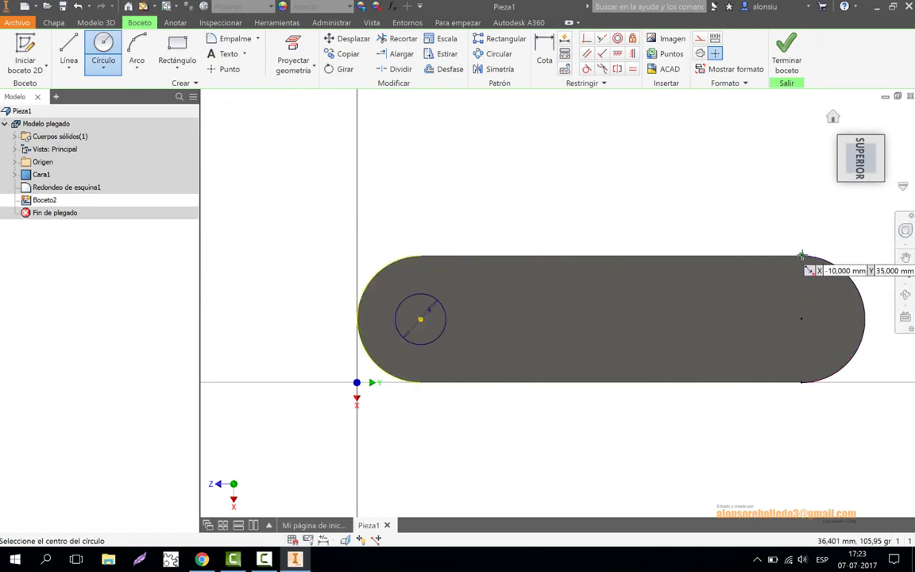
left_click(802, 318)
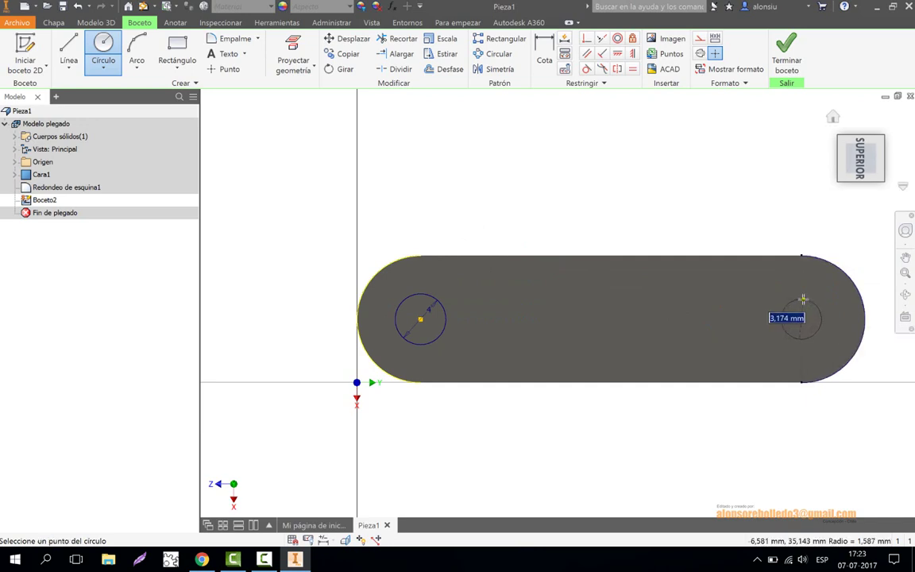
type("4")
key("Return")
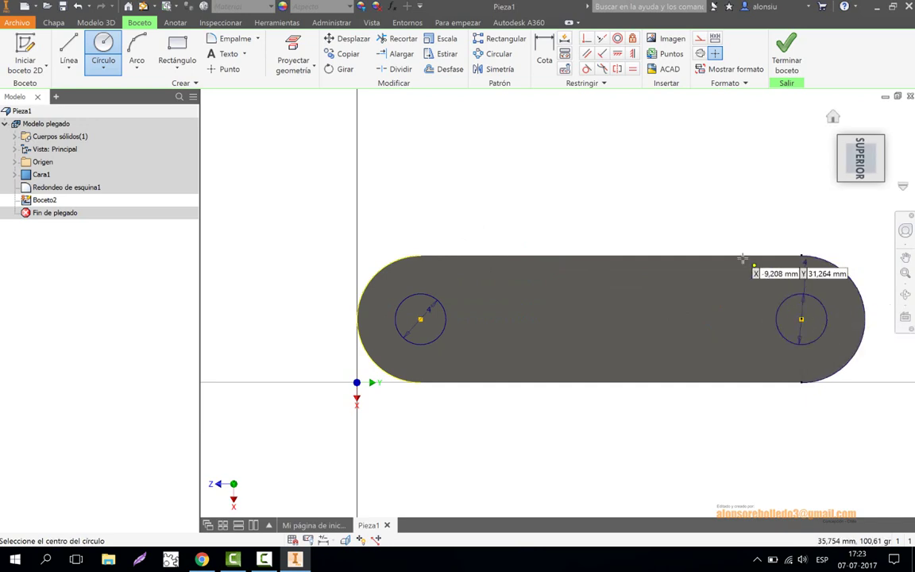
key("Escape")
Add a driven dimension for the distance between the two circles' centres, placed above the plate.
middle_click_drag(658, 202, 630, 219)
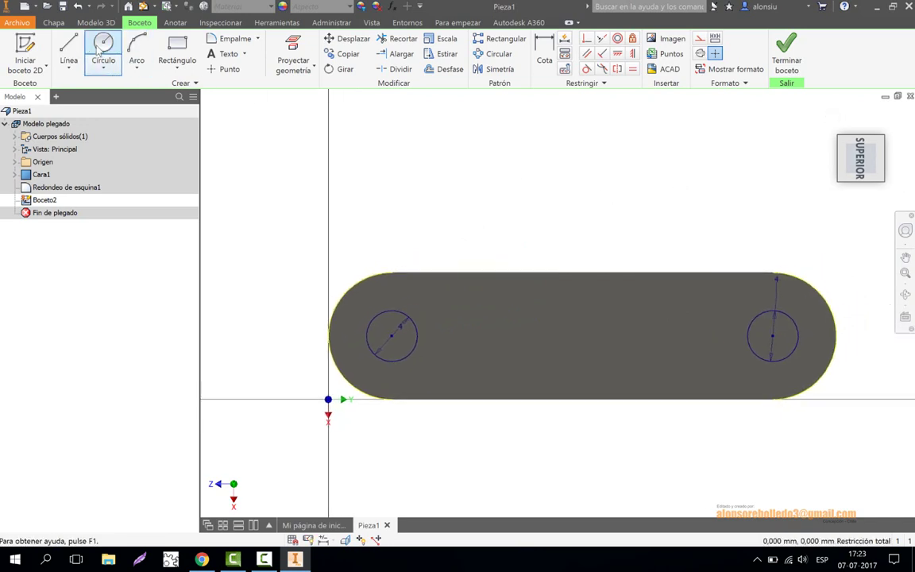
key("l")
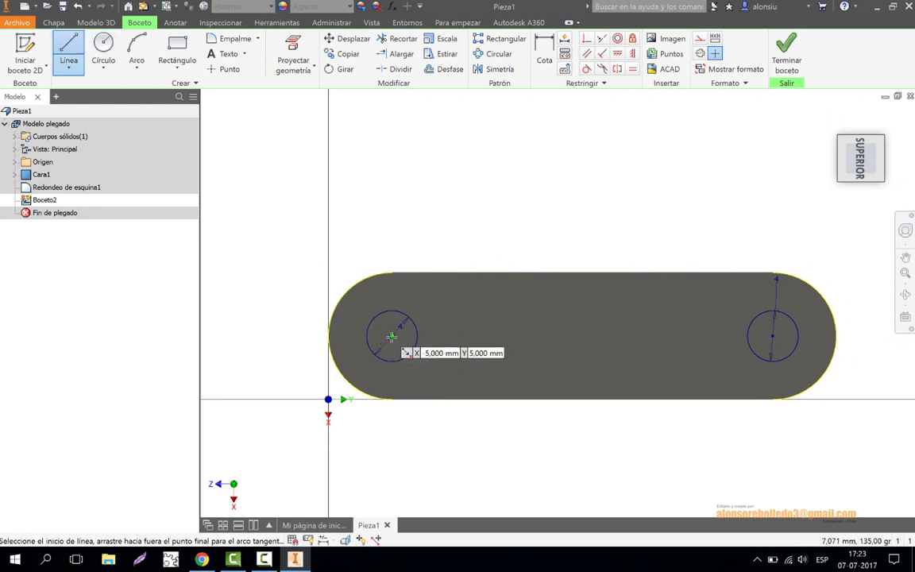
left_click(544, 50)
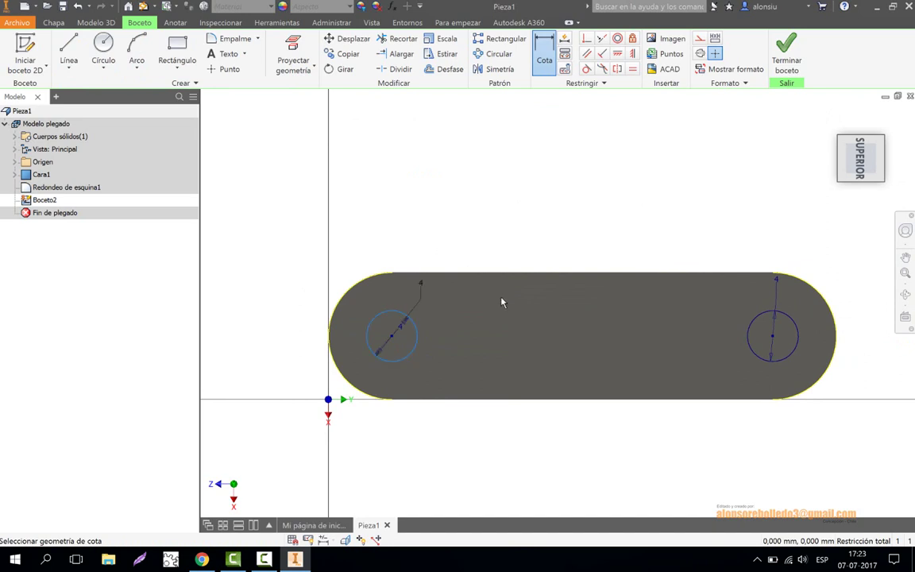
left_click(767, 317)
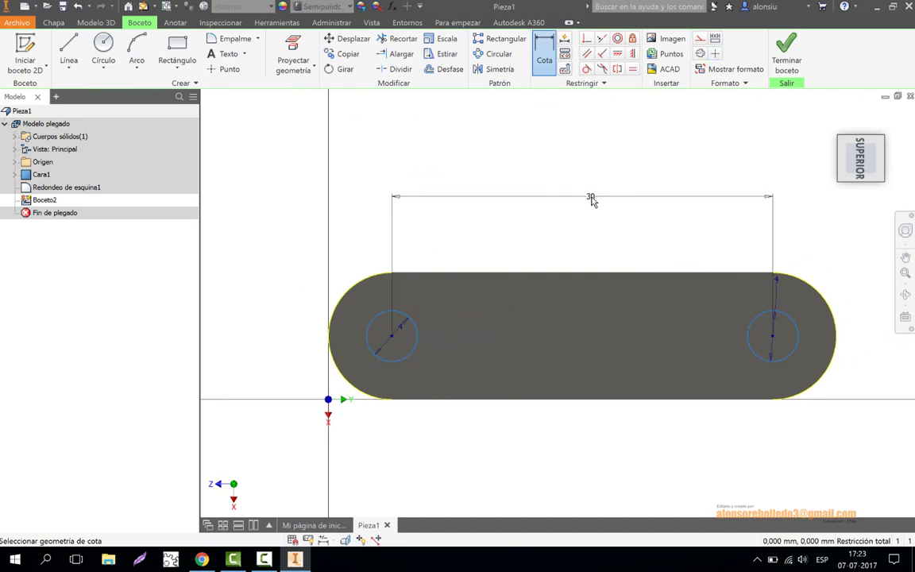
left_click(580, 189)
left_click(270, 99)
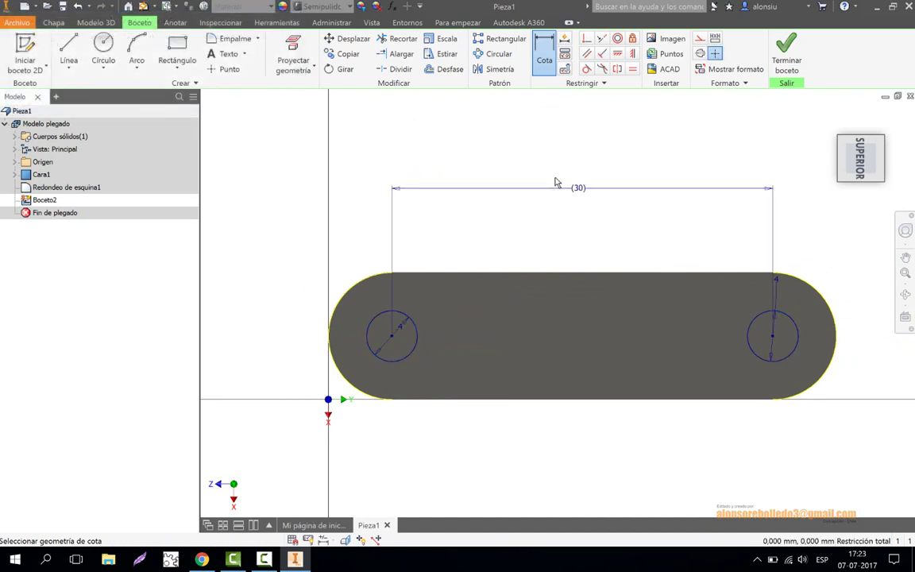
Draw a line joining the centres of the two circles and convert it to a centreline.
key("l")
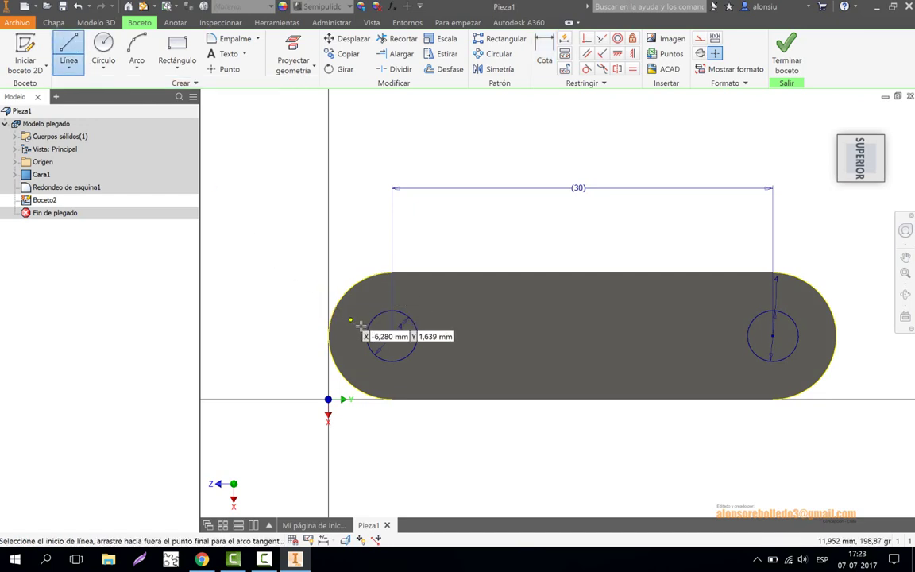
left_click(391, 336)
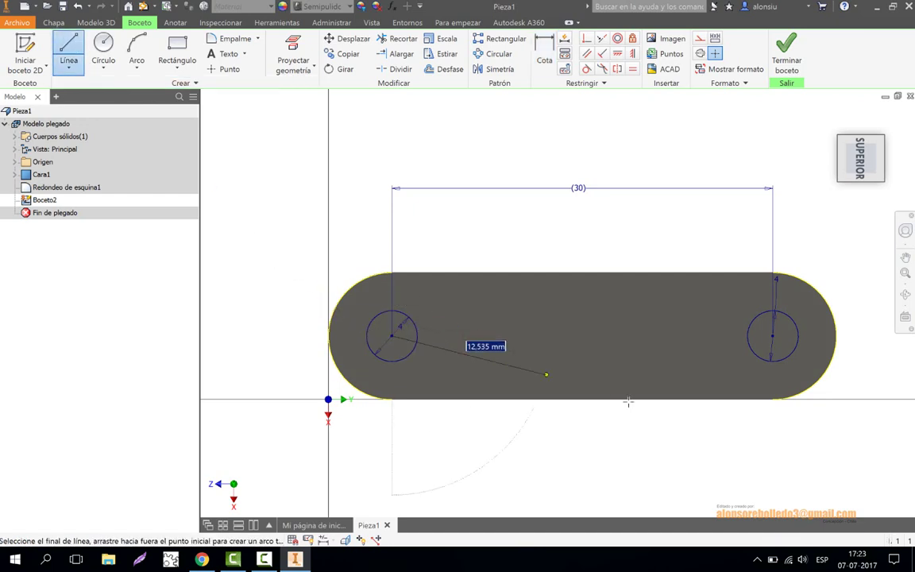
left_click(774, 336)
right_click(628, 241)
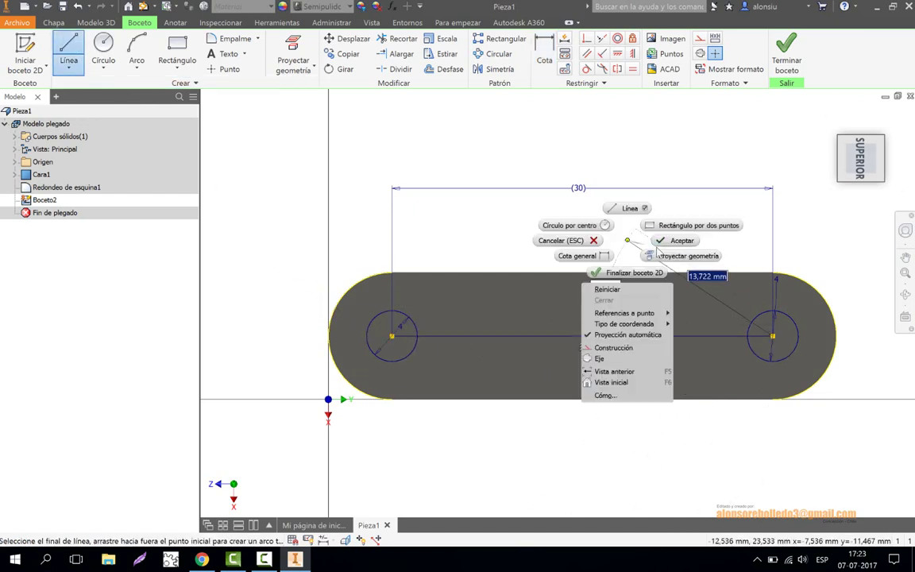
left_click(660, 242)
left_click(617, 339)
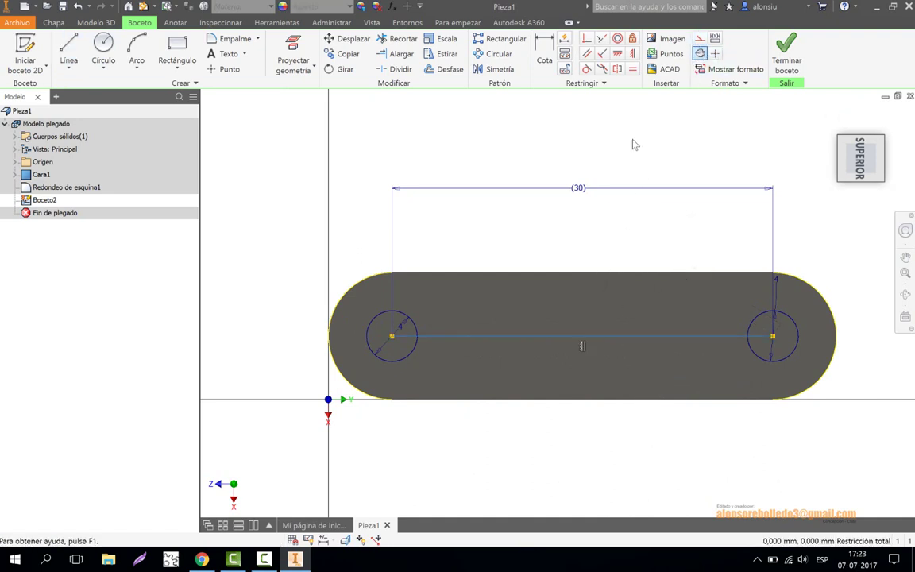
Set up a rectangular sketch pattern of the circle nearest the origin, with the centreline as its first direction.
middle_click_drag(572, 186, 549, 181)
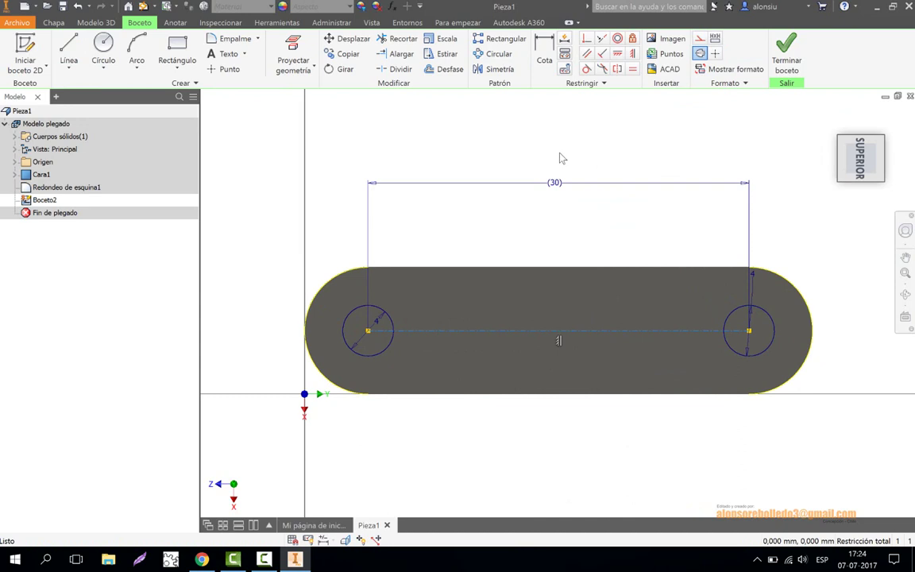
left_click(503, 38)
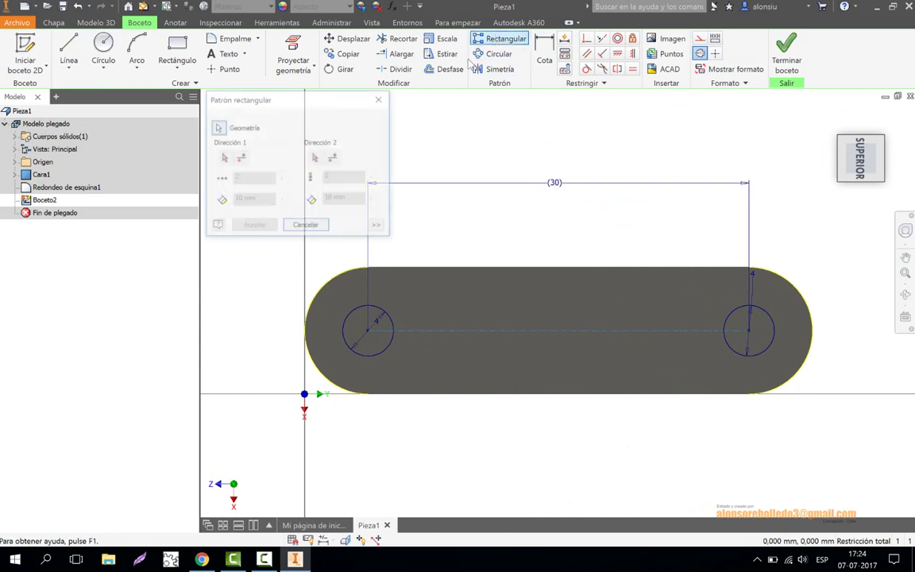
left_click(364, 318)
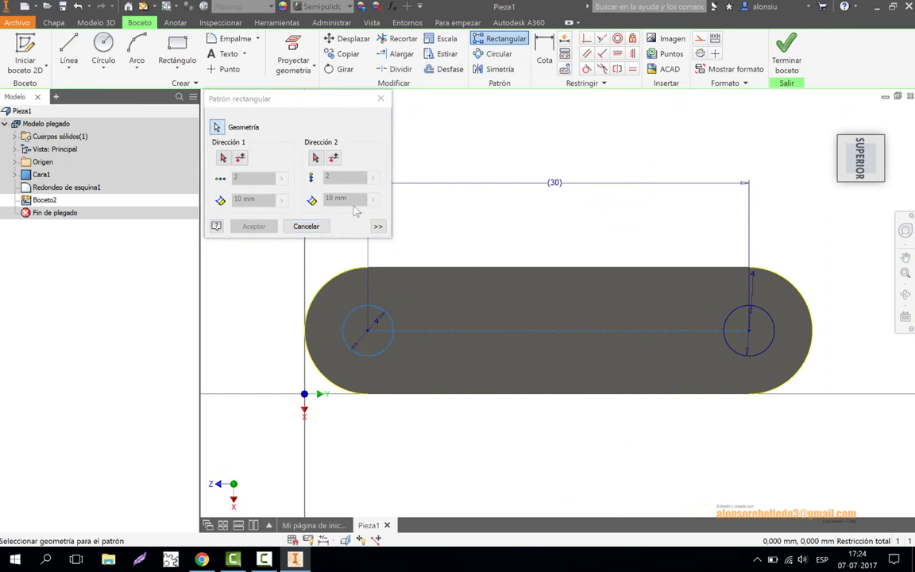
left_click(223, 158)
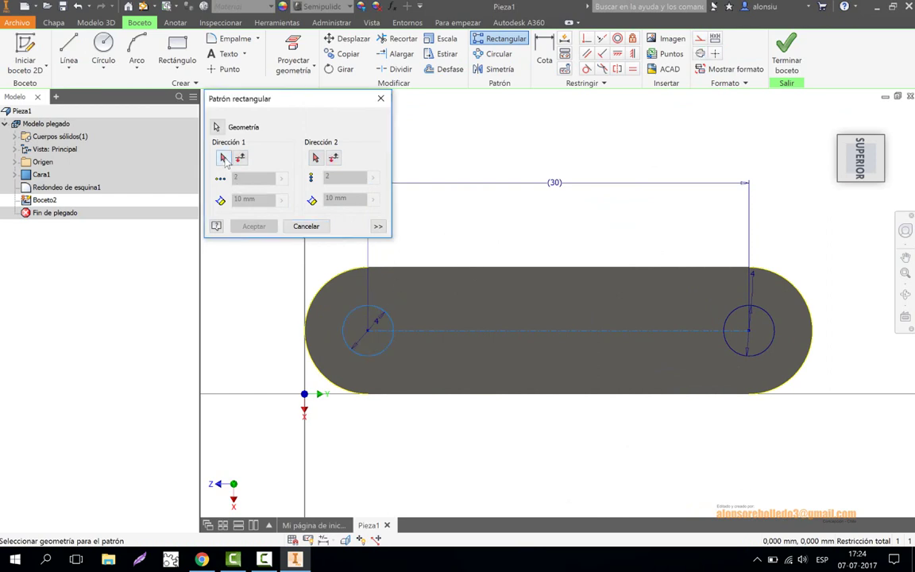
left_click(444, 332)
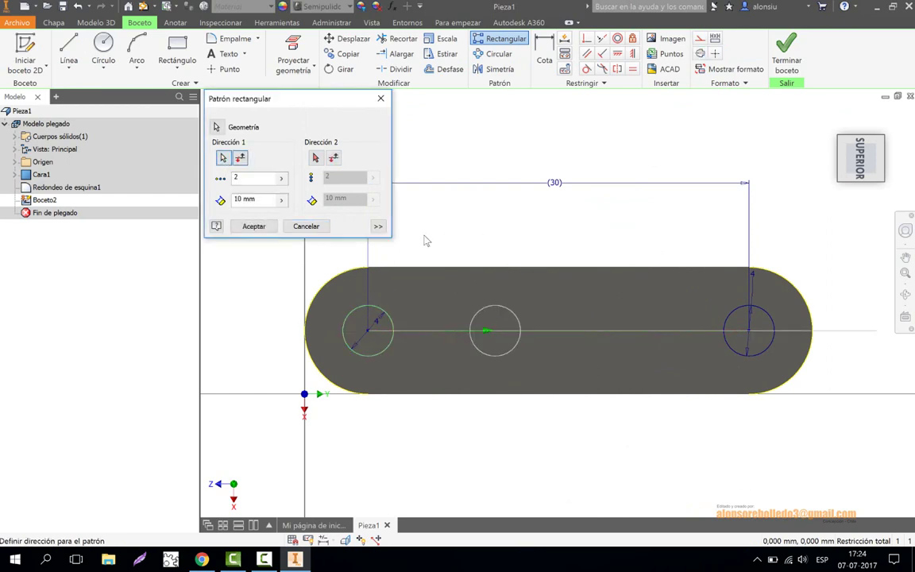
Pattern five circles along the centreline, with the spacing set to the driven centre distance divided by four (d6/4).
double_click(250, 177)
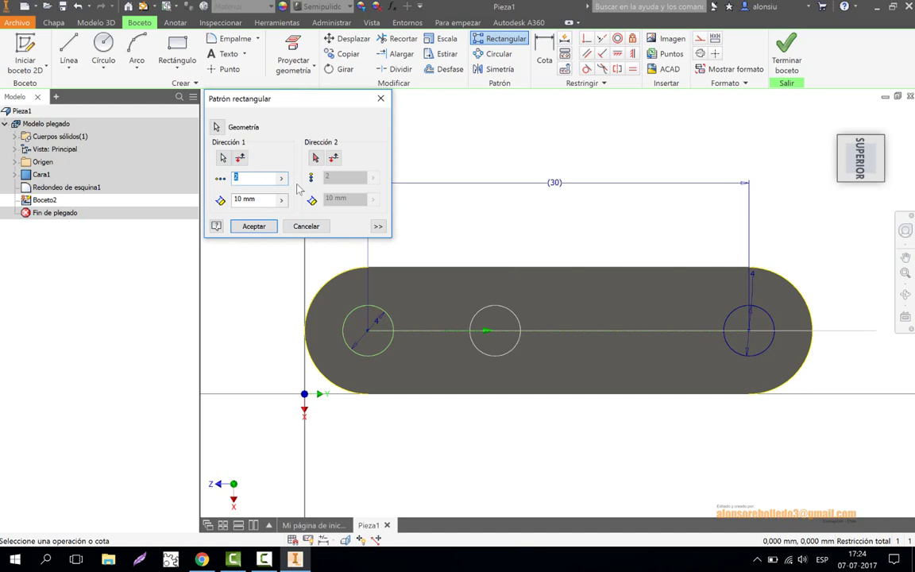
type("4")
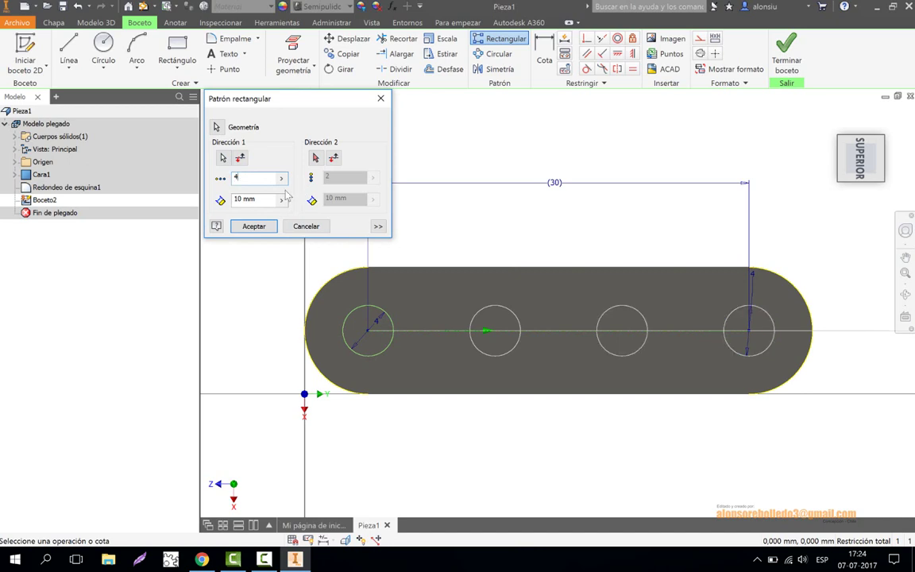
type("5")
middle_click_drag(507, 370, 434, 407)
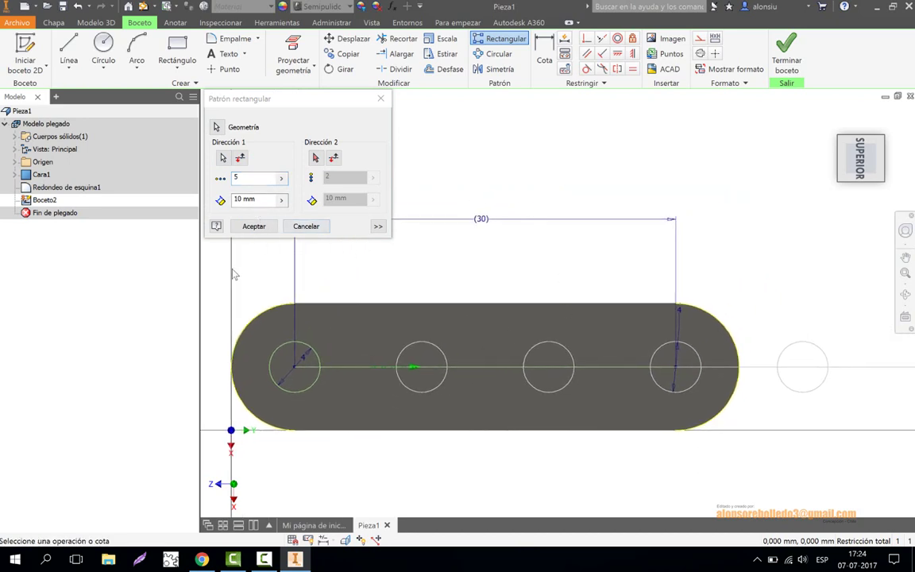
left_click(259, 198)
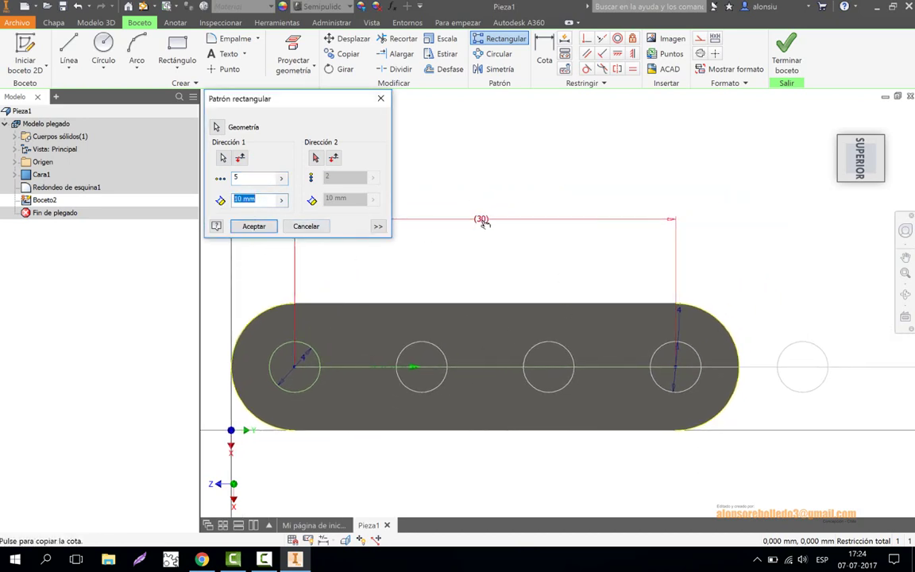
left_click(482, 221)
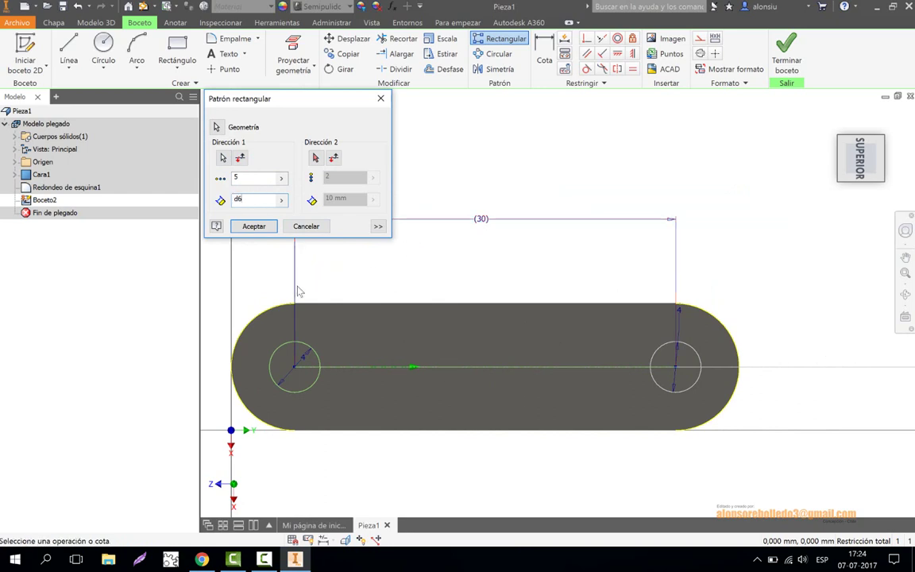
type("/")
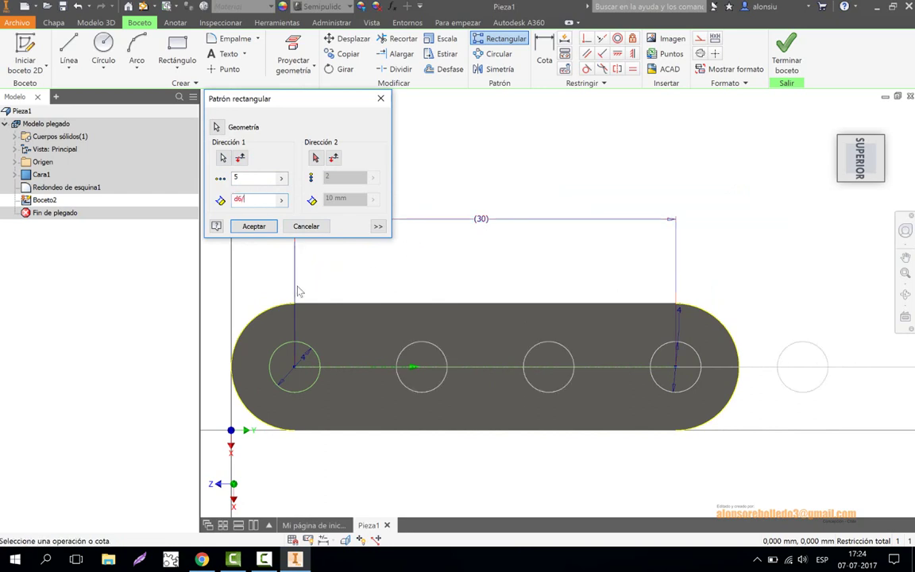
type("4")
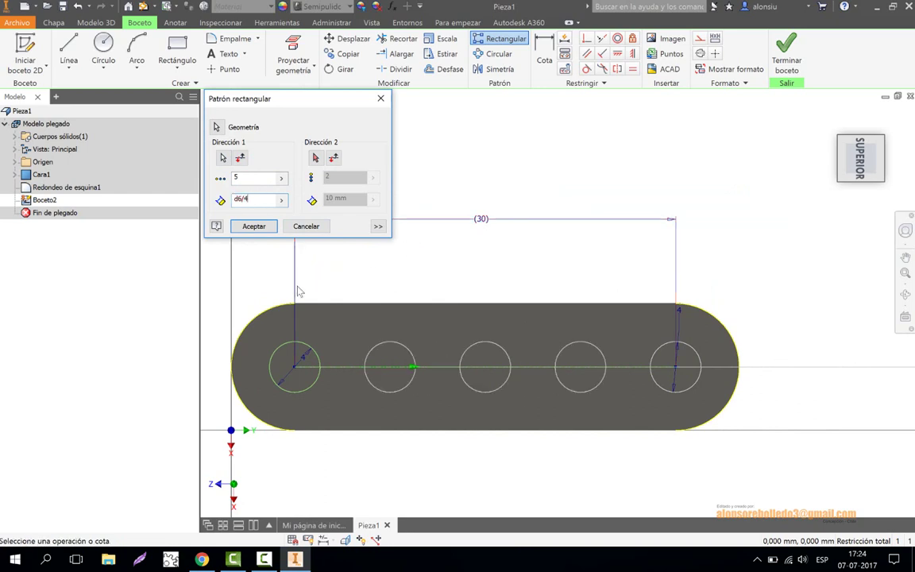
left_click(253, 226)
middle_click_drag(347, 204, 380, 175)
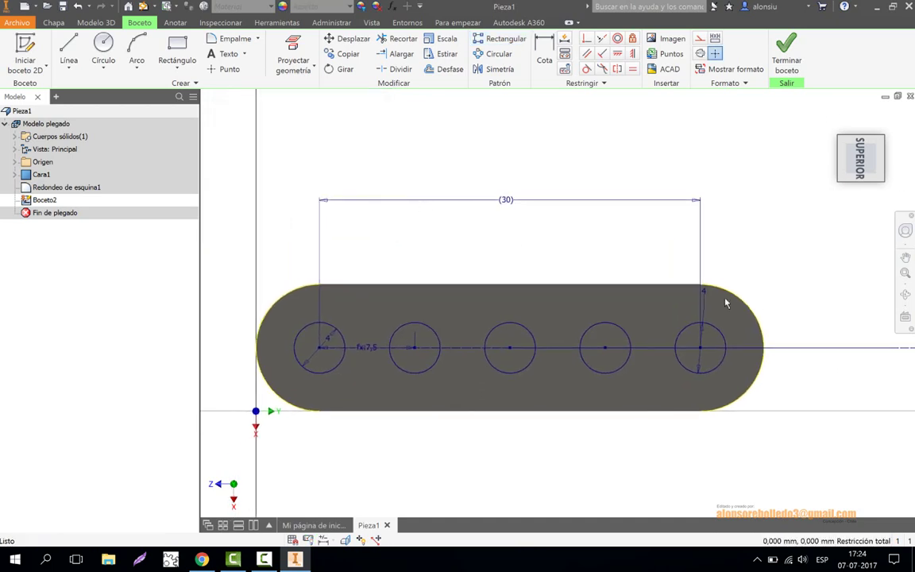
Add a driven dimension between the centres of the third and fourth circles, placed above the plate, and finish the sketch.
left_click(545, 52)
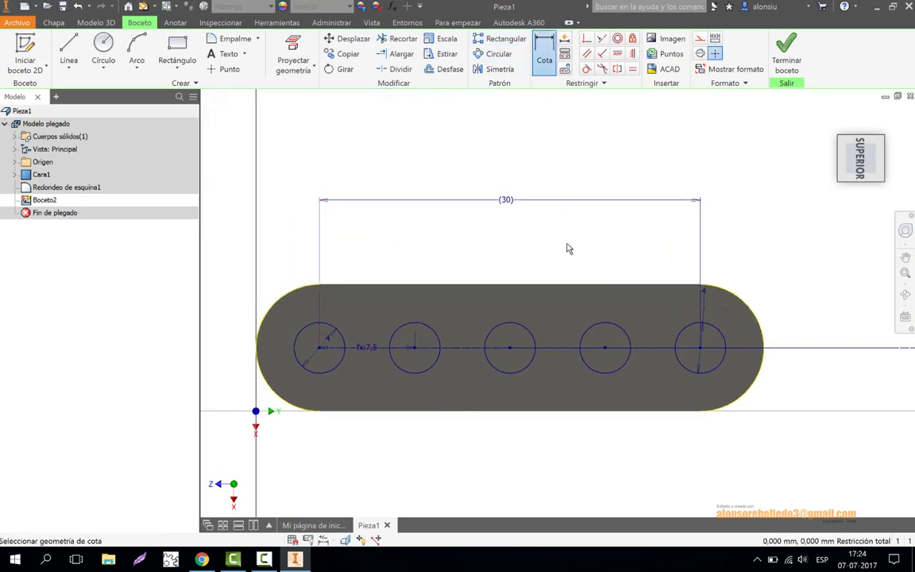
left_click(605, 333)
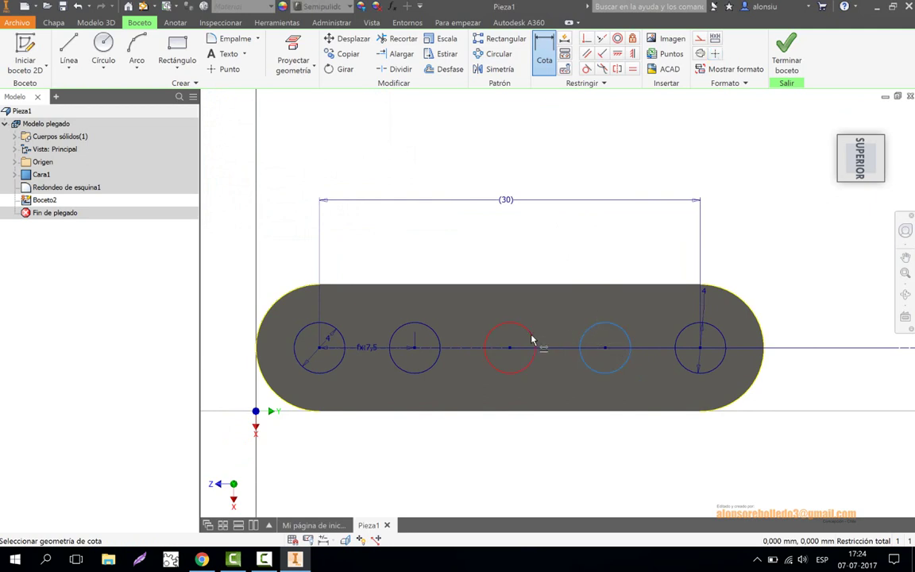
left_click(499, 327)
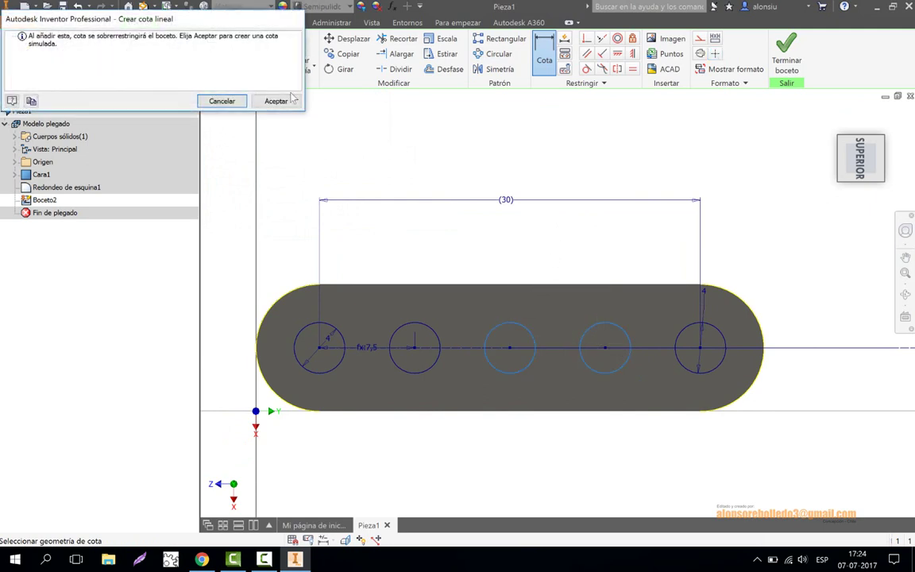
key("Return")
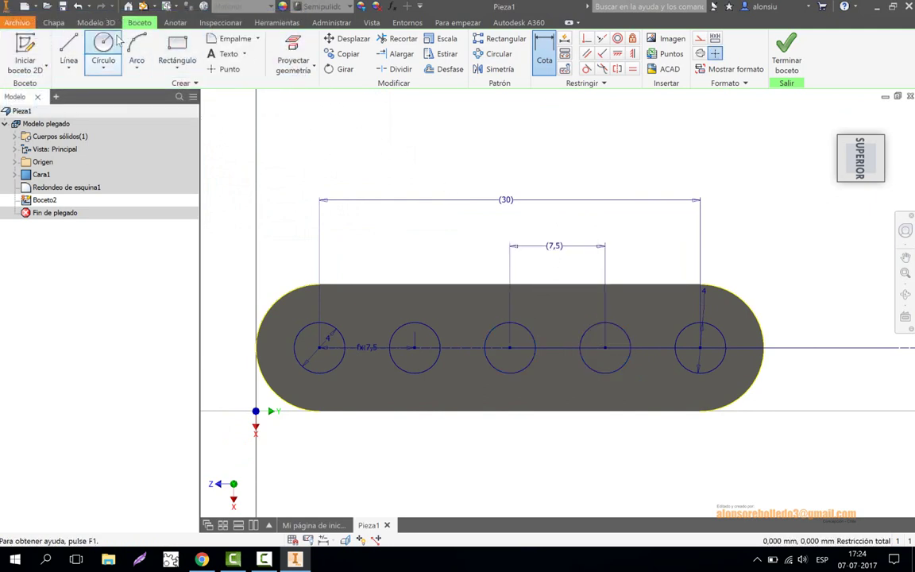
left_click(791, 58)
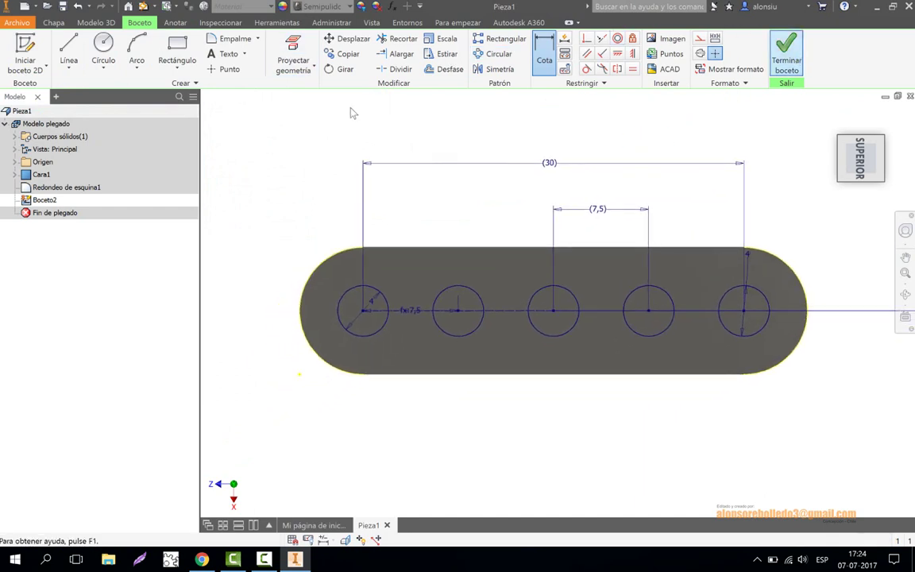
Cut all five circle profiles through the plate, using the sheet thickness (Grosor) as the cut distance.
left_click(294, 51)
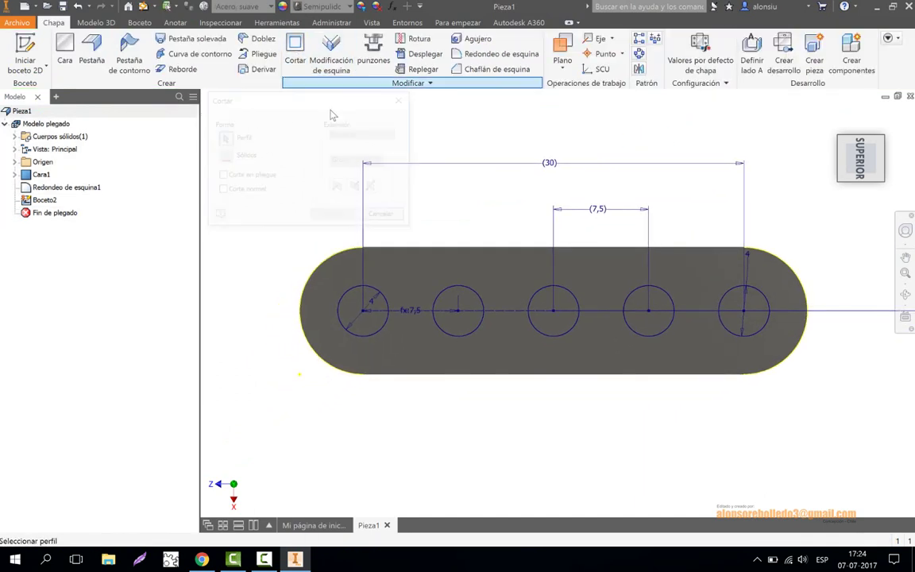
left_click(906, 297)
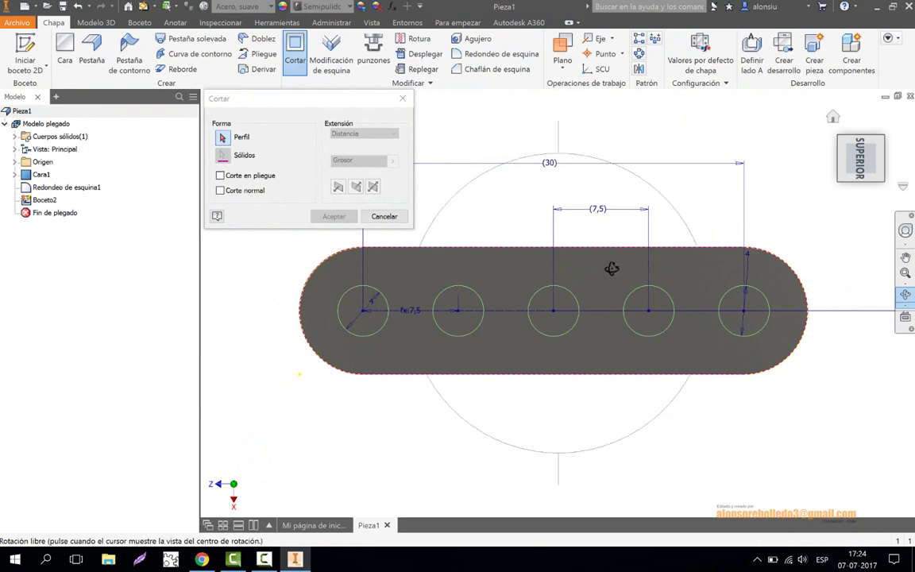
left_click_drag(610, 266, 610, 238)
right_click(608, 233)
left_click(649, 235)
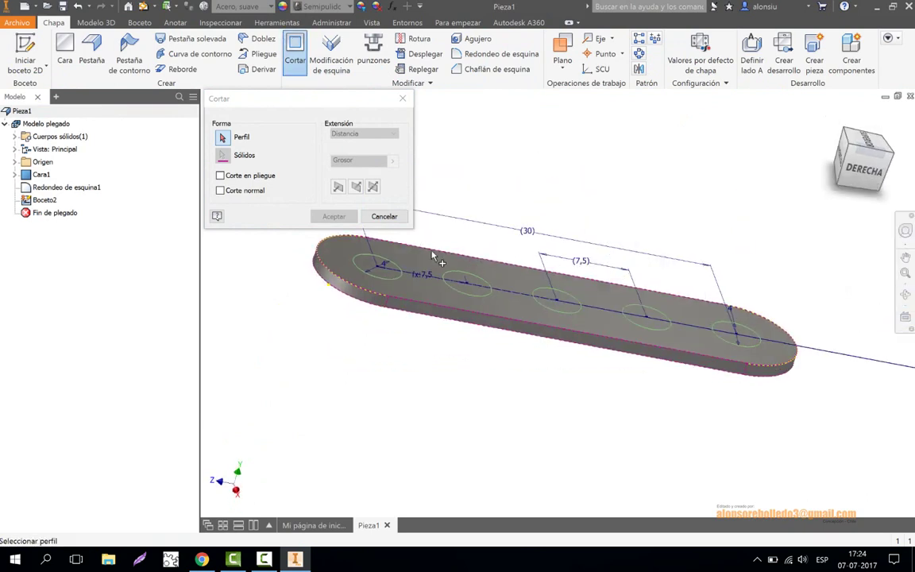
left_click(387, 276)
left_click(466, 286)
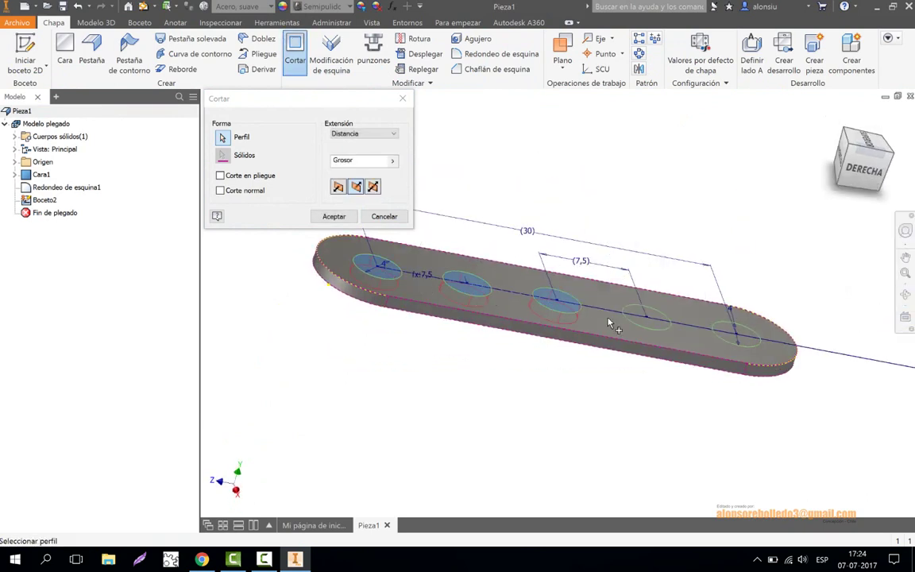
left_click(335, 217)
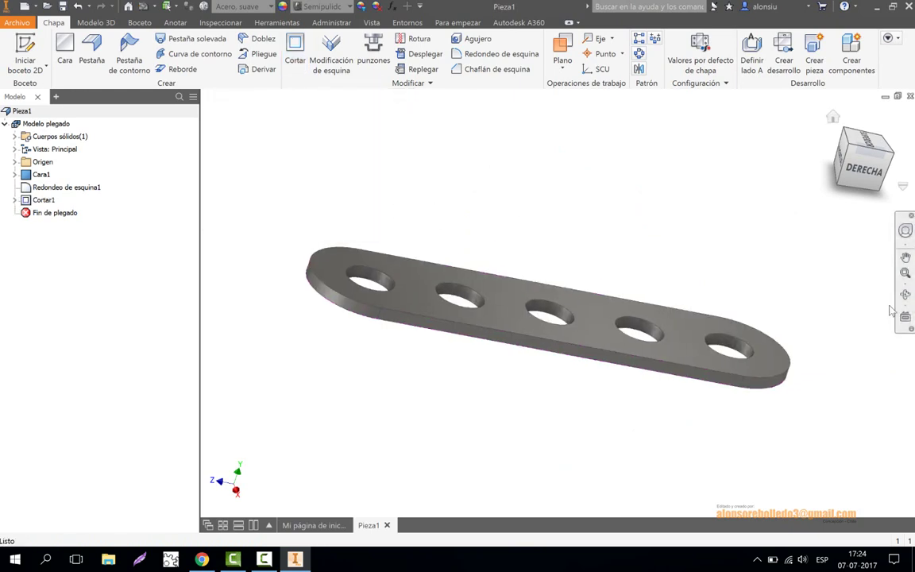
Examine the finished plate and its row of holes from a different angle.
middle_click_drag(462, 270, 474, 315, "shift")
right_click(434, 218)
left_click(468, 219)
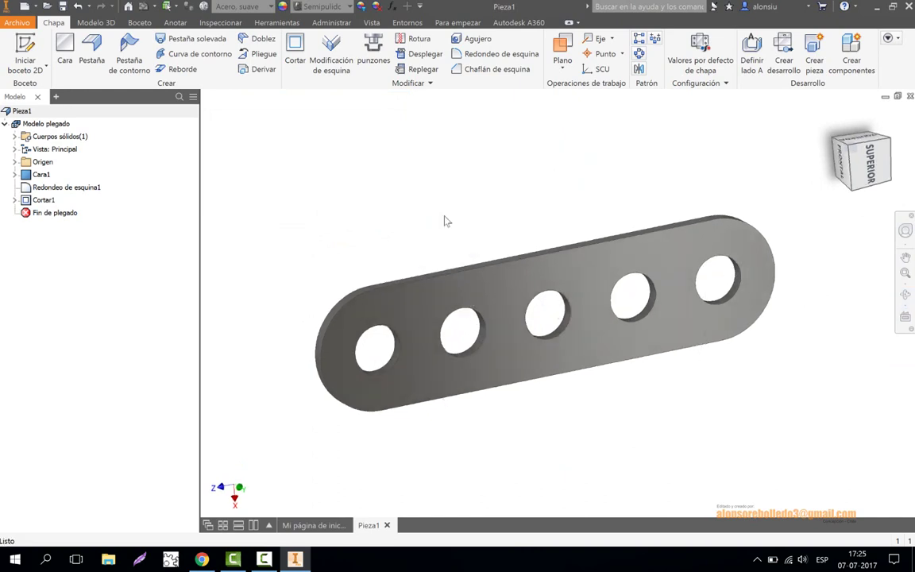
middle_click_drag(444, 216, 438, 201)
scroll(436, 194, "up", 2)
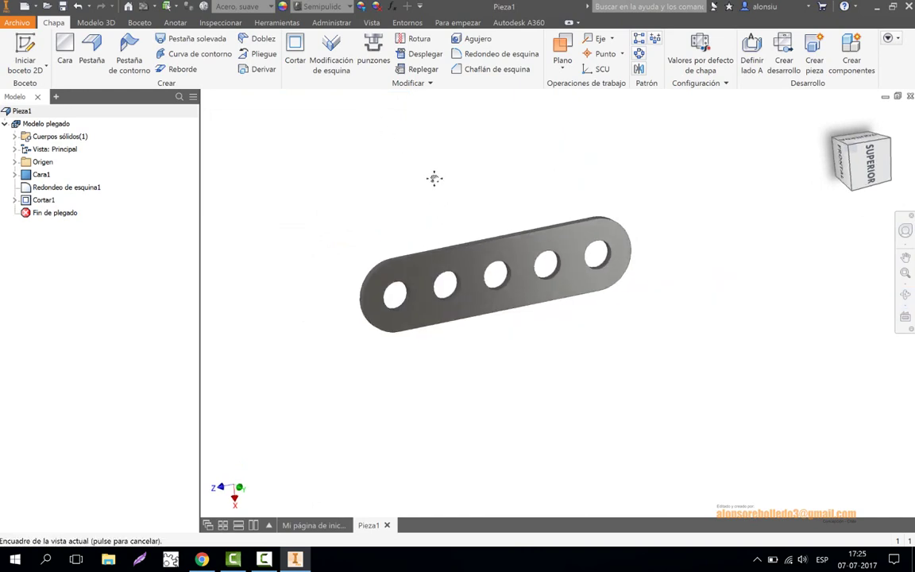
scroll(436, 181, "up", 3)
middle_click_drag(442, 183, 427, 128)
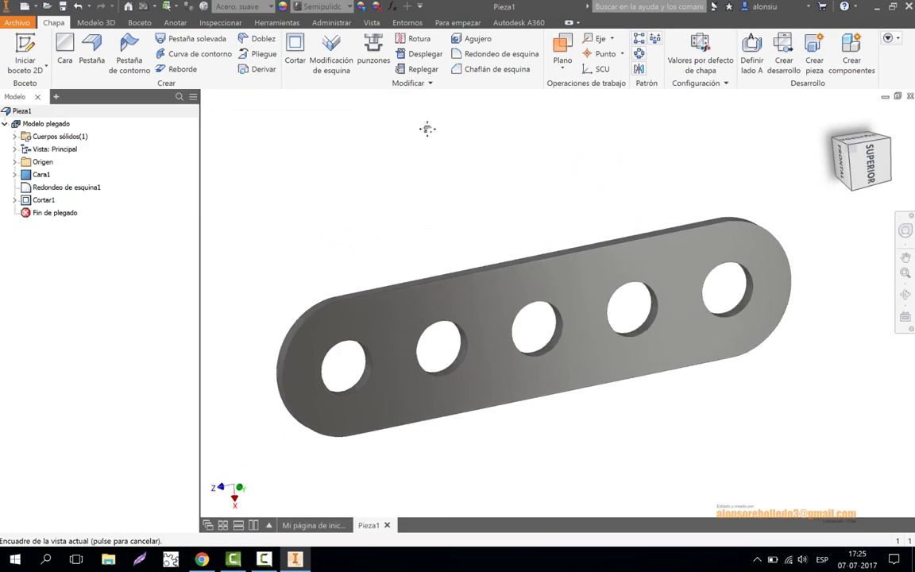